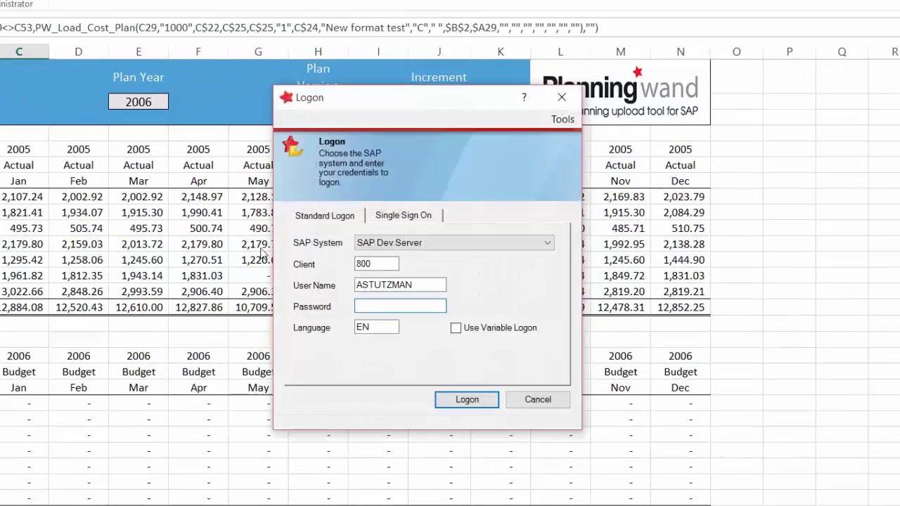
Step: Log on to the SAP Dev Server with the account password and accept the selected company codes
{"action": "type", "text": "**"}
{"action": "key", "text": "Return"}
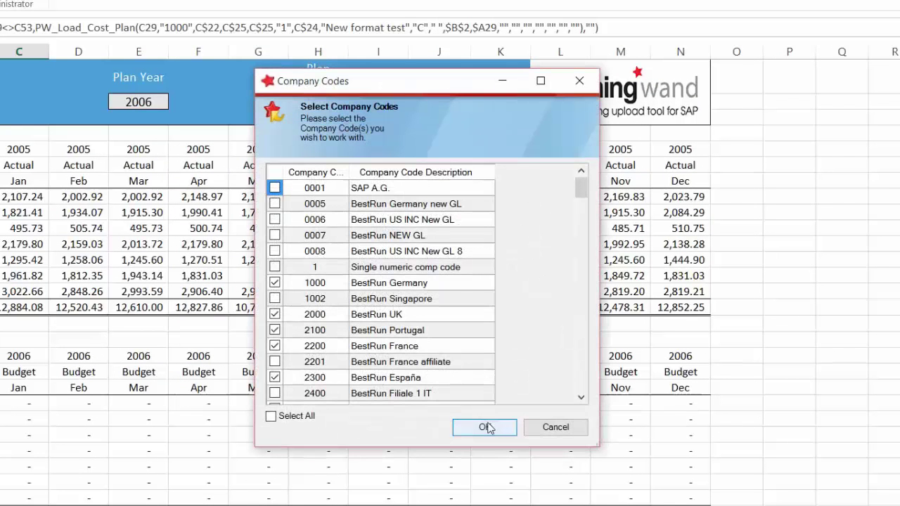
{"action": "left_click", "coordinate": [485, 428]}
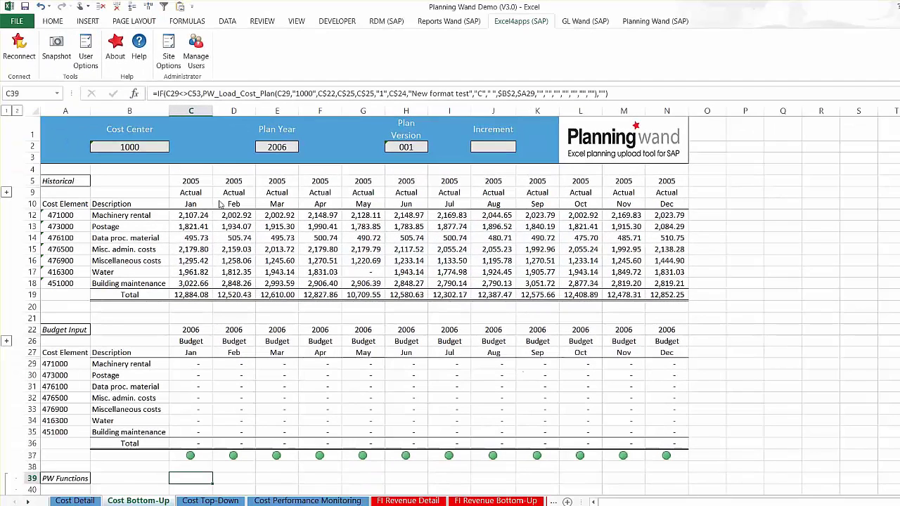
{"action": "left_click", "coordinate": [190, 181]}
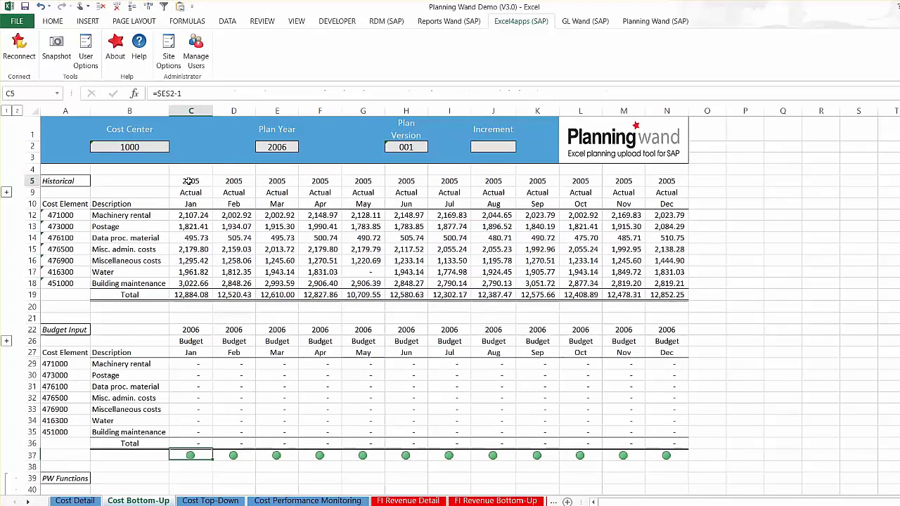
{"action": "left_click", "coordinate": [220, 96]}
{"action": "key", "text": "Escape"}
{"action": "key", "text": "Down"}
{"action": "key", "text": "Down"}
{"action": "key", "text": "Down"}
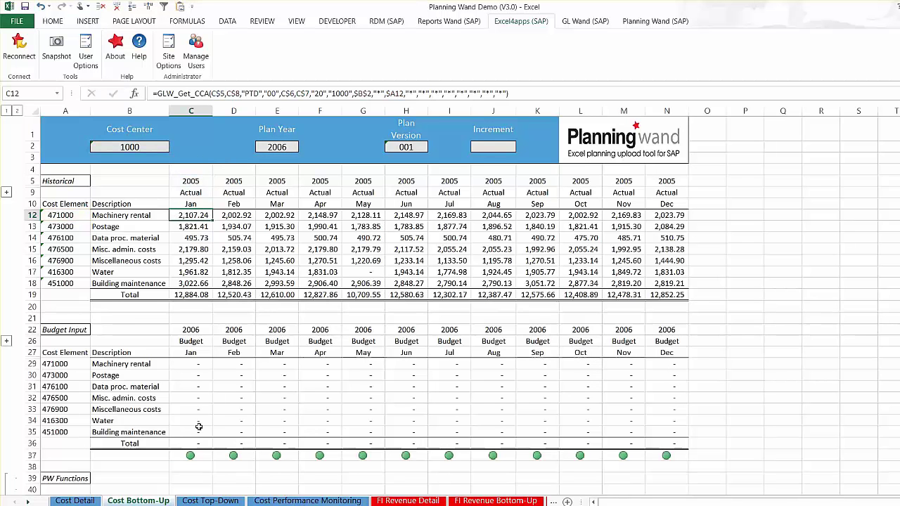
{"action": "left_click", "coordinate": [190, 478]}
{"action": "left_click", "coordinate": [245, 93]}
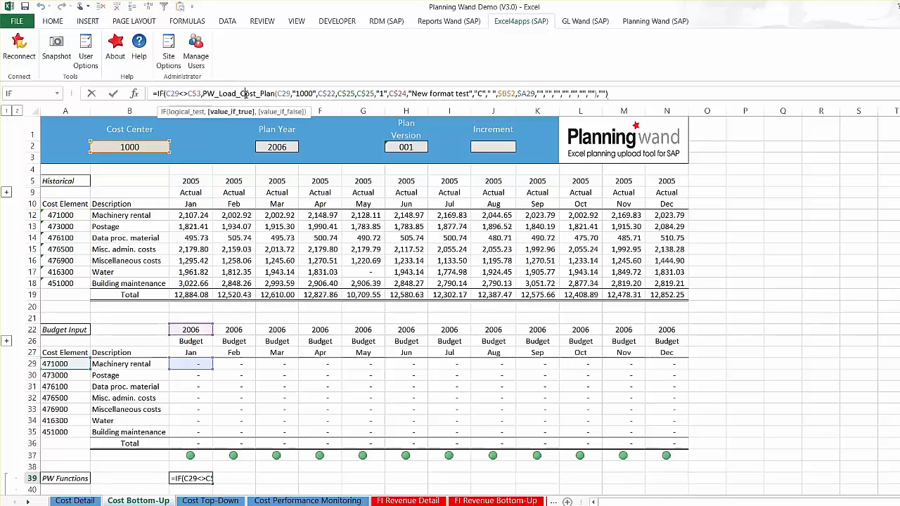
{"action": "key", "text": "Escape"}
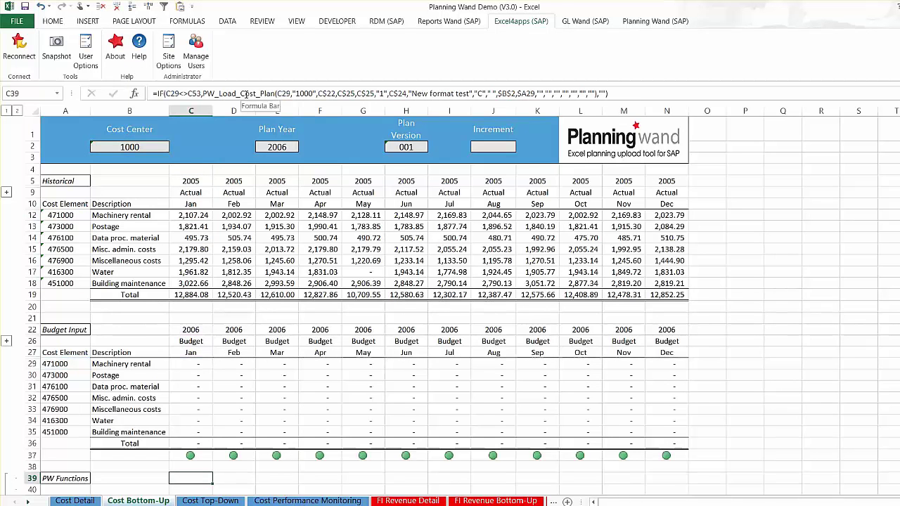
{"action": "left_click", "coordinate": [198, 364]}
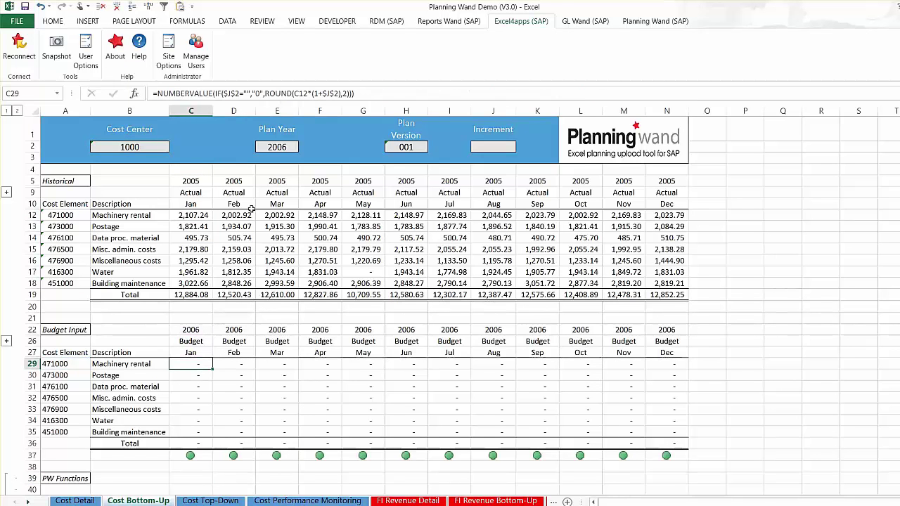
{"action": "left_click", "coordinate": [262, 93]}
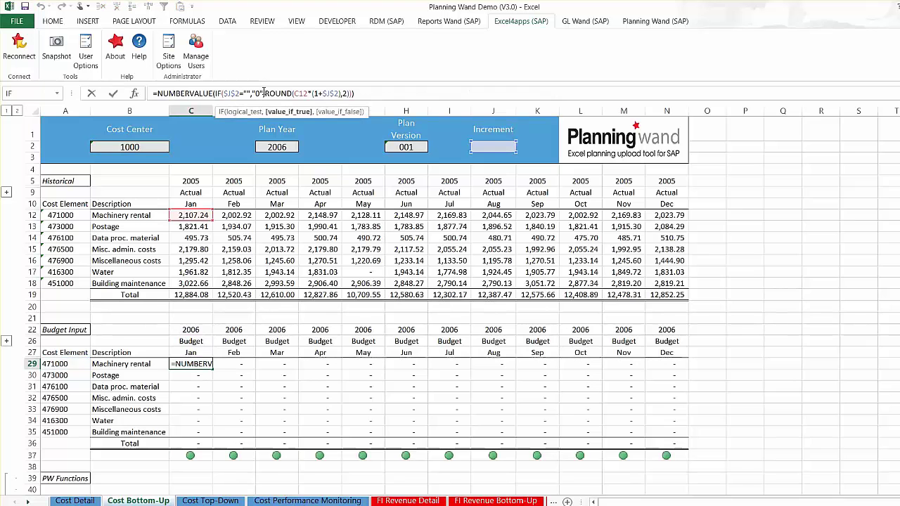
{"action": "key", "text": "Escape"}
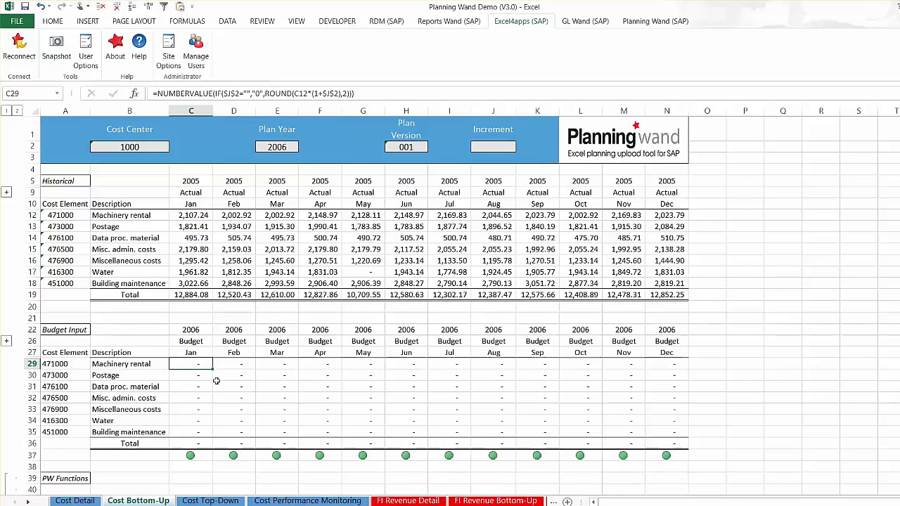
{"action": "left_click", "coordinate": [190, 478]}
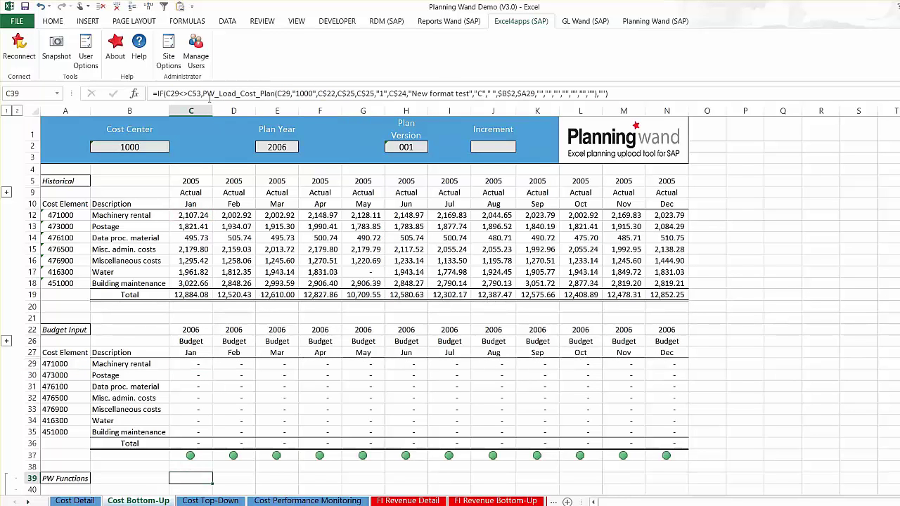
{"action": "left_click", "coordinate": [188, 94]}
{"action": "left_click_drag", "start_coordinate": [188, 93], "coordinate": [271, 93]}
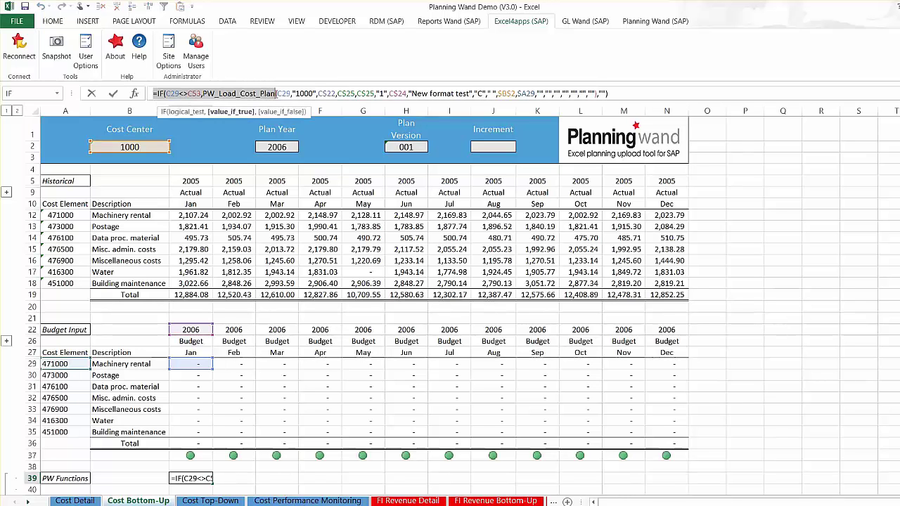
{"action": "key", "text": "Escape"}
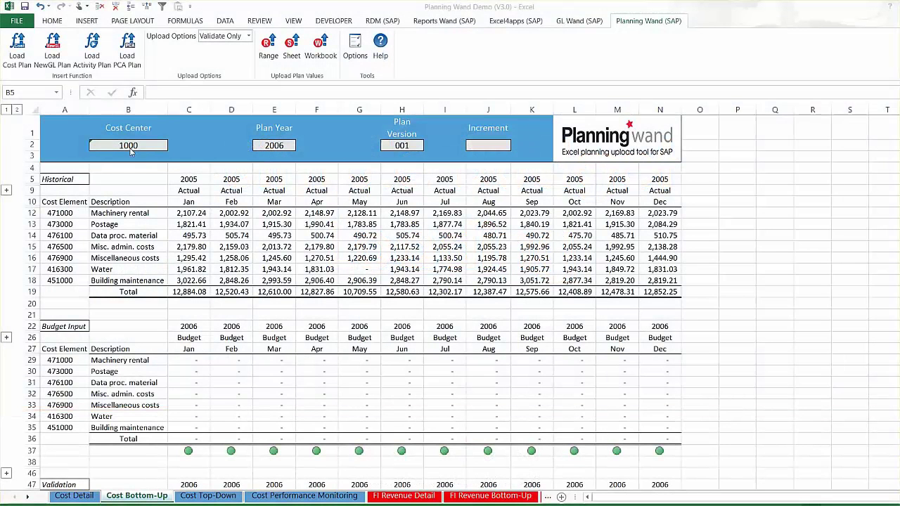
{"action": "left_click", "coordinate": [129, 146]}
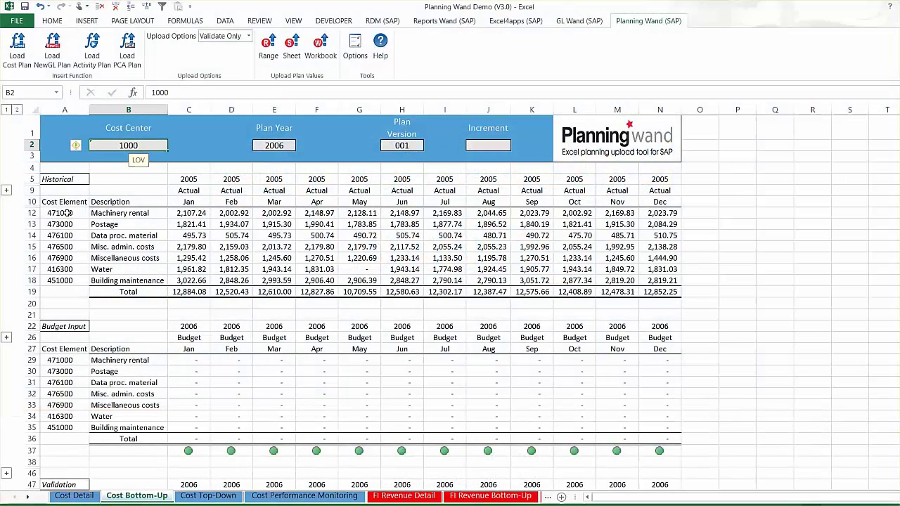
{"action": "left_click_drag", "start_coordinate": [67, 212], "coordinate": [61, 281]}
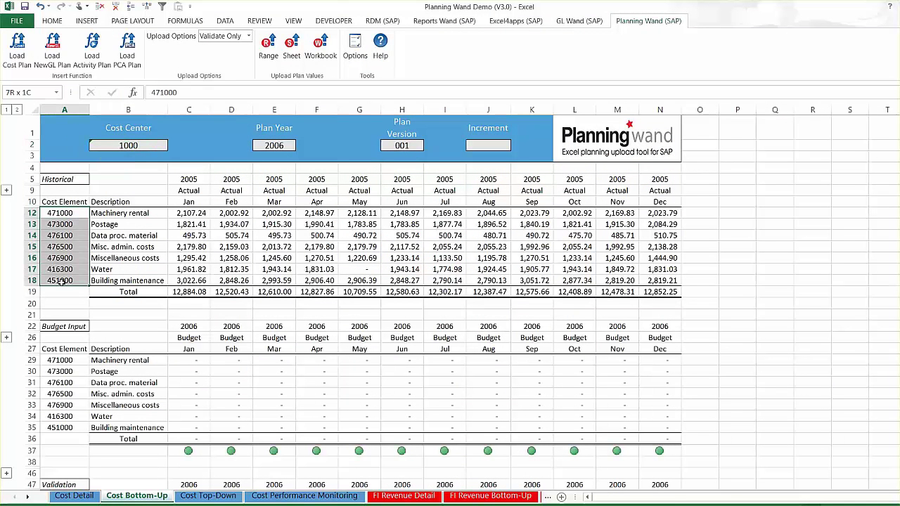
{"action": "left_click", "coordinate": [180, 192]}
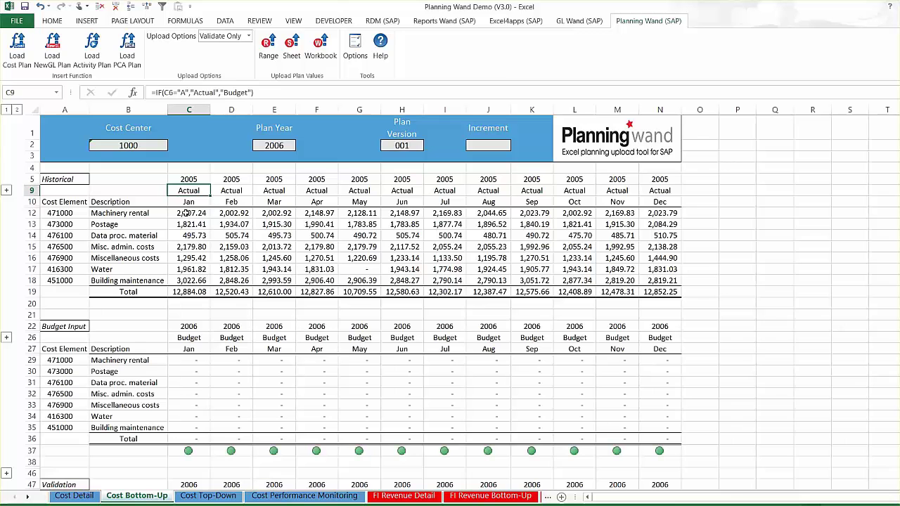
{"action": "left_click", "coordinate": [180, 213]}
{"action": "scroll", "coordinate": [185, 213], "scroll_direction": "down", "scroll_amount": 5}
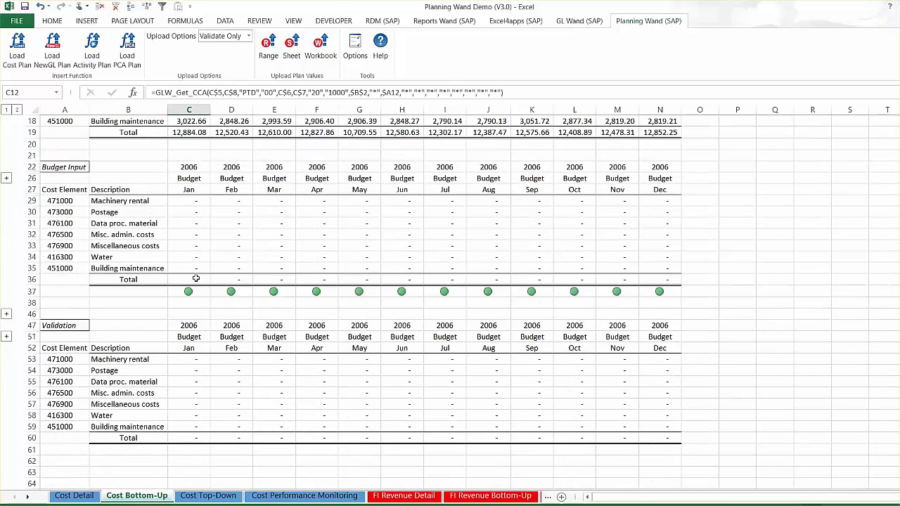
{"action": "left_click", "coordinate": [200, 334]}
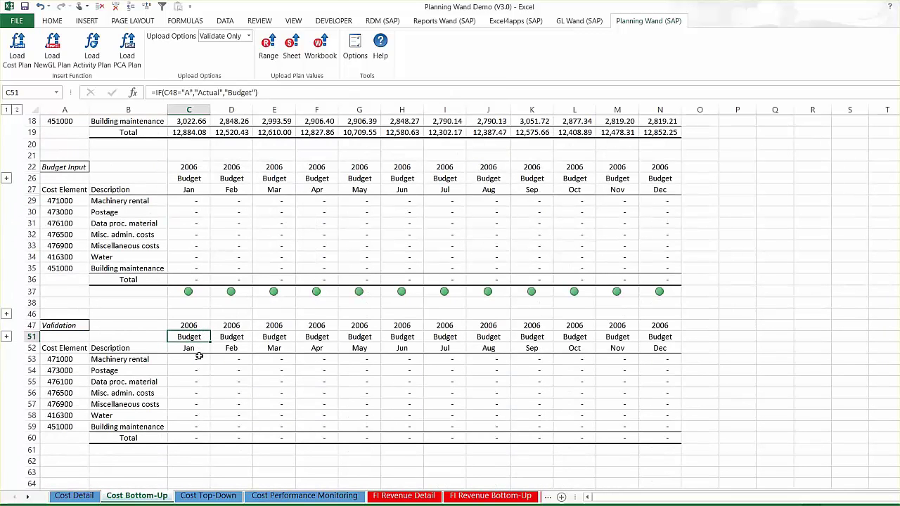
{"action": "left_click", "coordinate": [199, 357]}
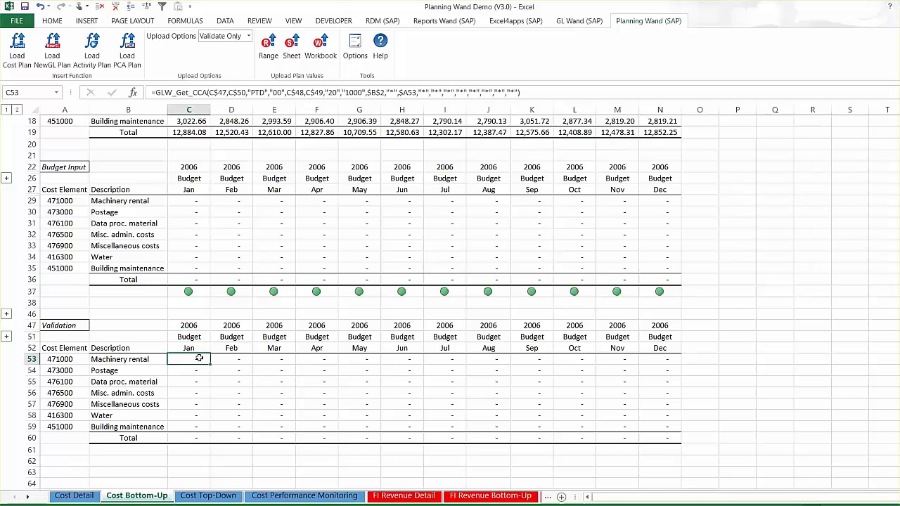
{"action": "scroll", "coordinate": [199, 358], "scroll_direction": "up", "scroll_amount": 6}
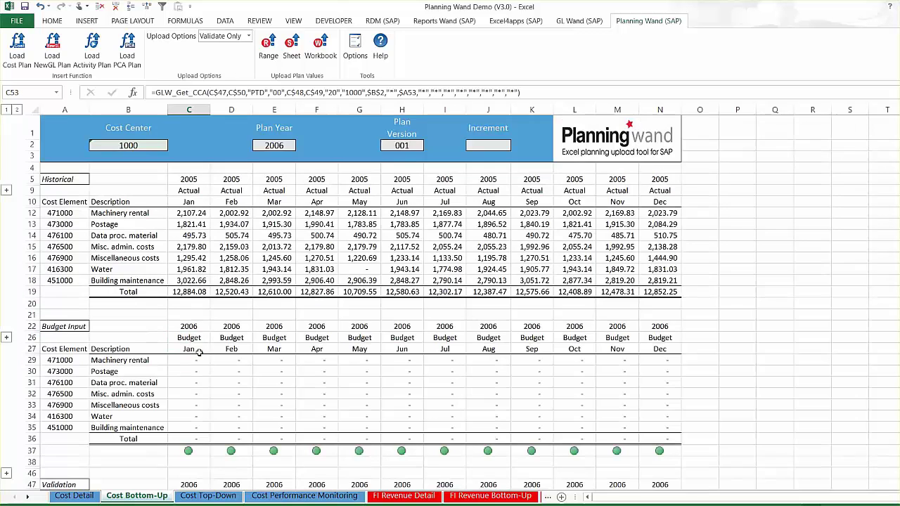
Step: Switch the B2 cost center from 1000 to 1110 Executive Board and refresh balances
{"action": "double_click", "coordinate": [133, 146]}
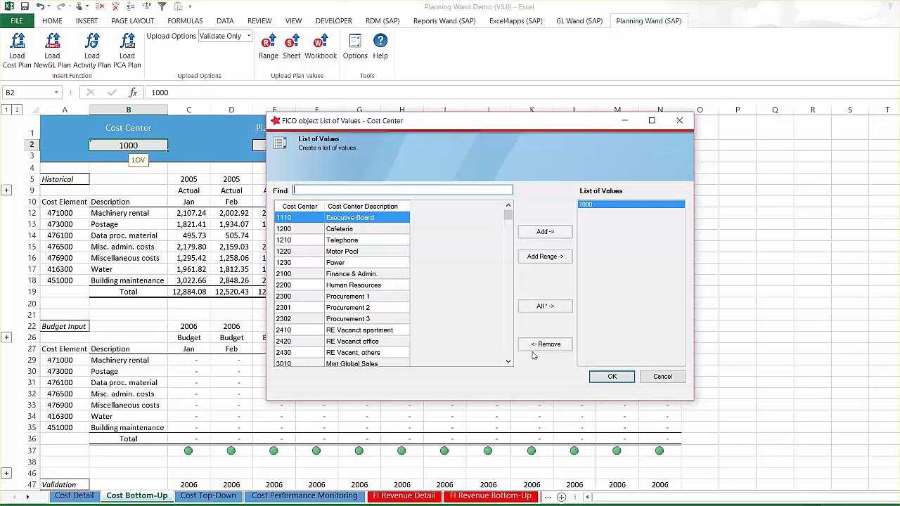
{"action": "left_click", "coordinate": [535, 348]}
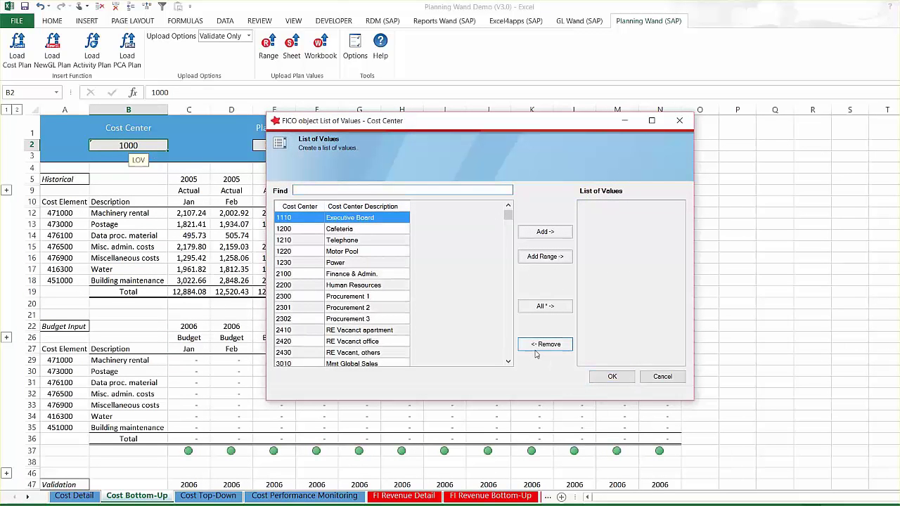
{"action": "left_click", "coordinate": [543, 234]}
{"action": "left_click", "coordinate": [611, 377]}
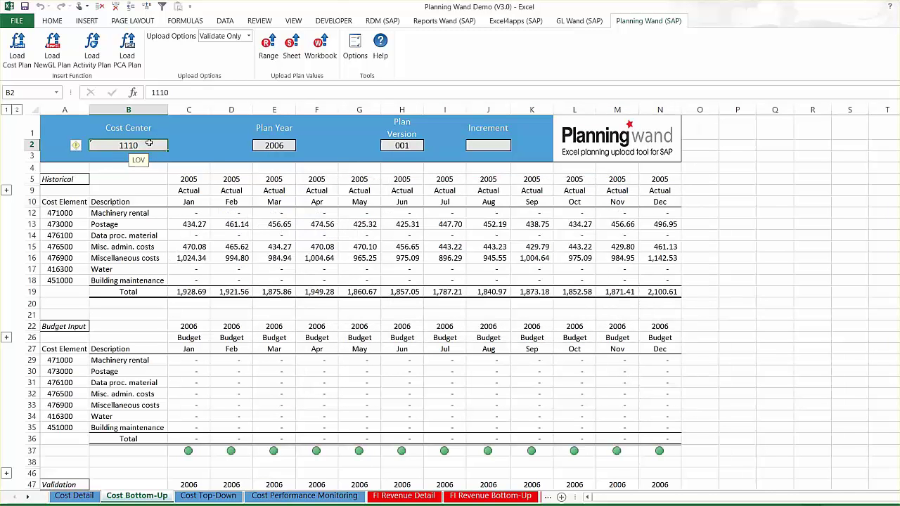
Step: Switch the B2 cost center back to 1000, reloading its 2005 actuals
{"action": "double_click", "coordinate": [149, 142]}
{"action": "left_click", "coordinate": [526, 343]}
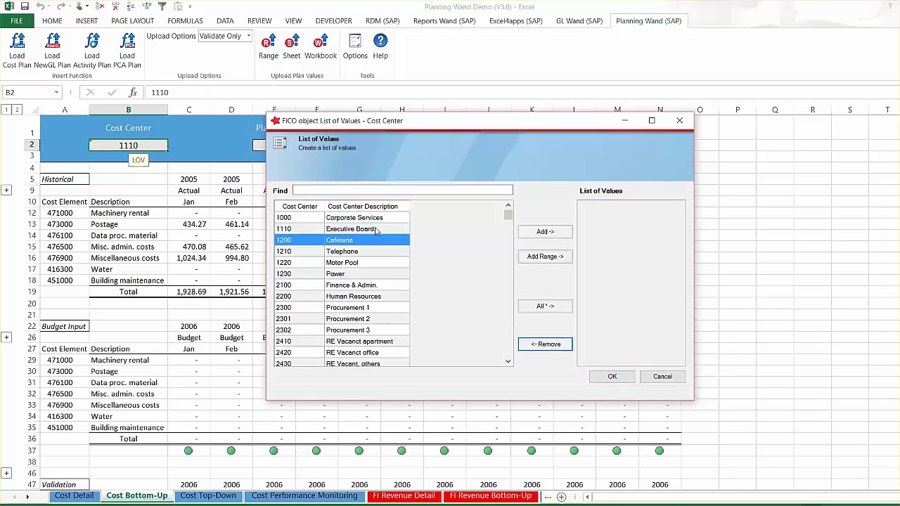
{"action": "left_click", "coordinate": [373, 220]}
{"action": "left_click", "coordinate": [545, 231]}
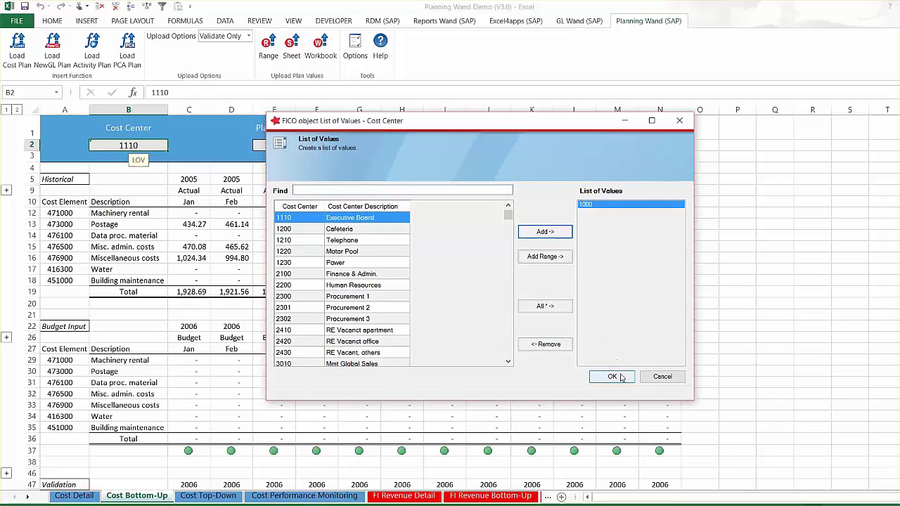
{"action": "left_click", "coordinate": [612, 376]}
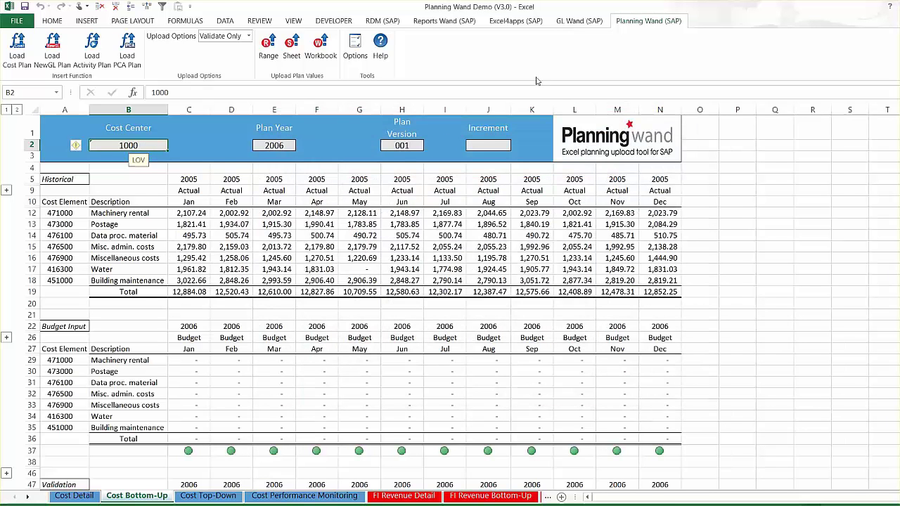
Step: Enter a 2,000 January Machinery rental budget in cell C29
{"action": "left_click", "coordinate": [383, 21]}
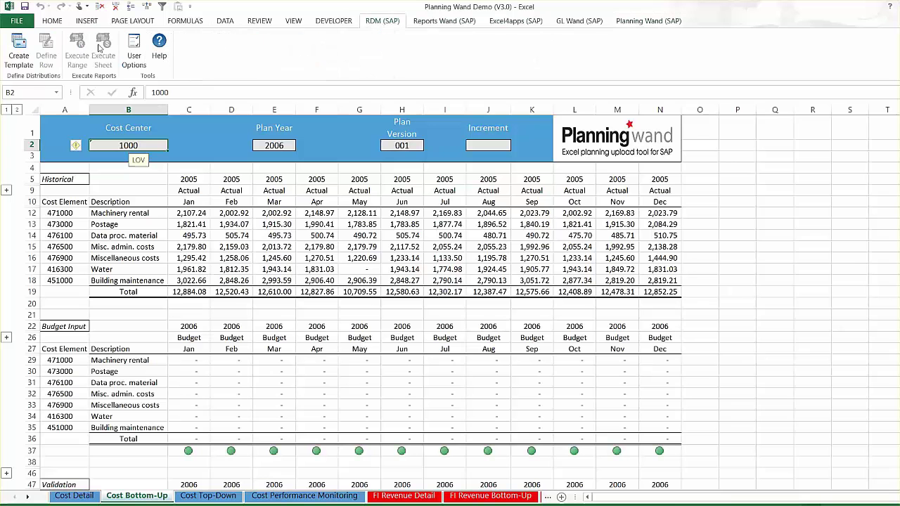
{"action": "left_click", "coordinate": [639, 21]}
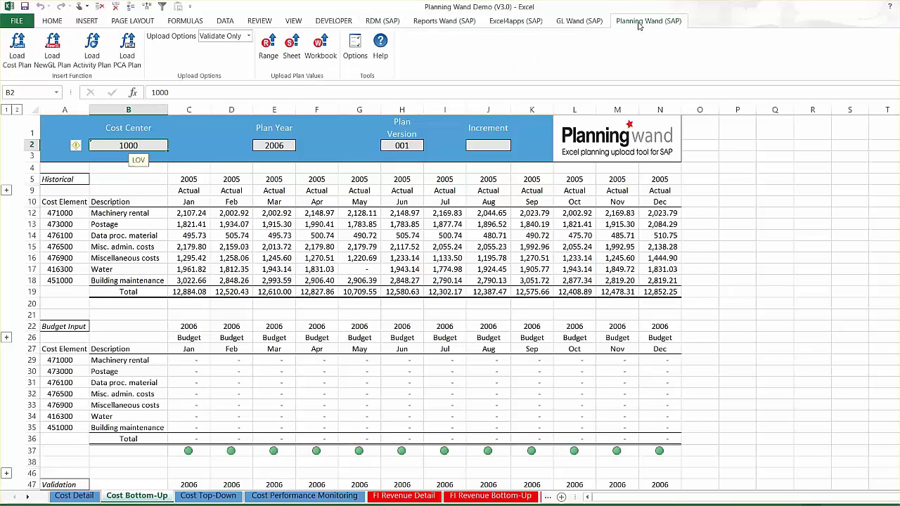
{"action": "left_click", "coordinate": [187, 360]}
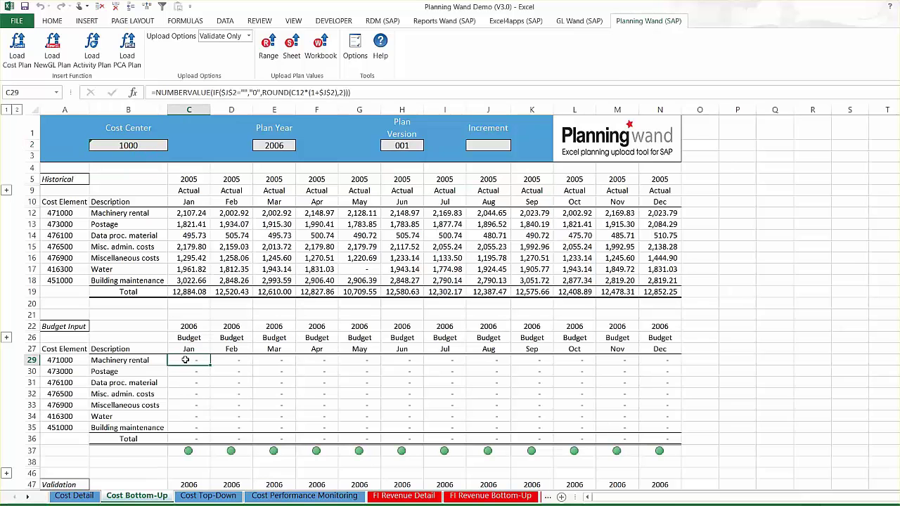
{"action": "type", "text": "2,000"}
{"action": "key", "text": "Tab"}
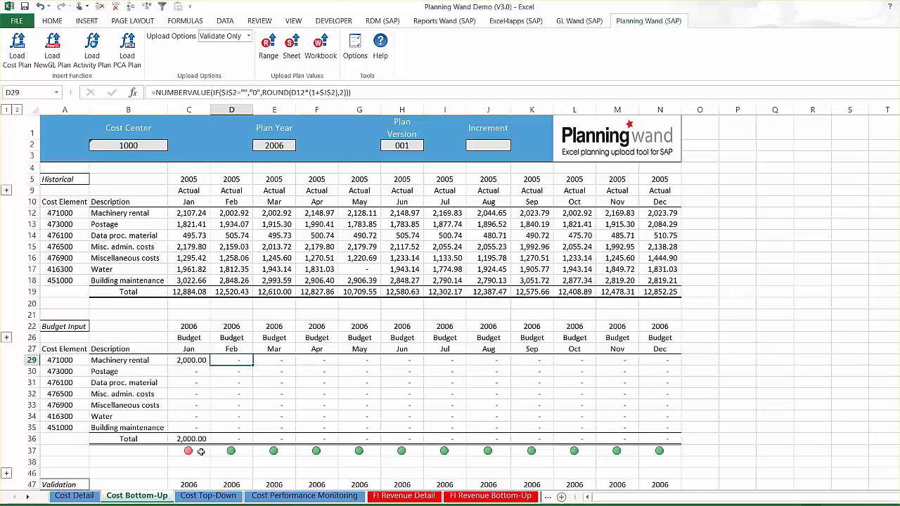
Step: Set the Increment in J2 to 10%
{"action": "left_click", "coordinate": [490, 149]}
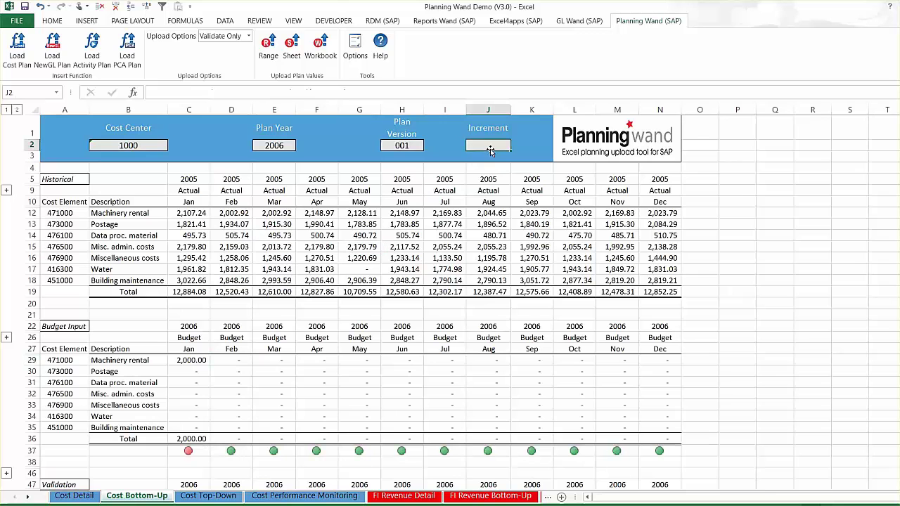
{"action": "type", "text": "10%"}
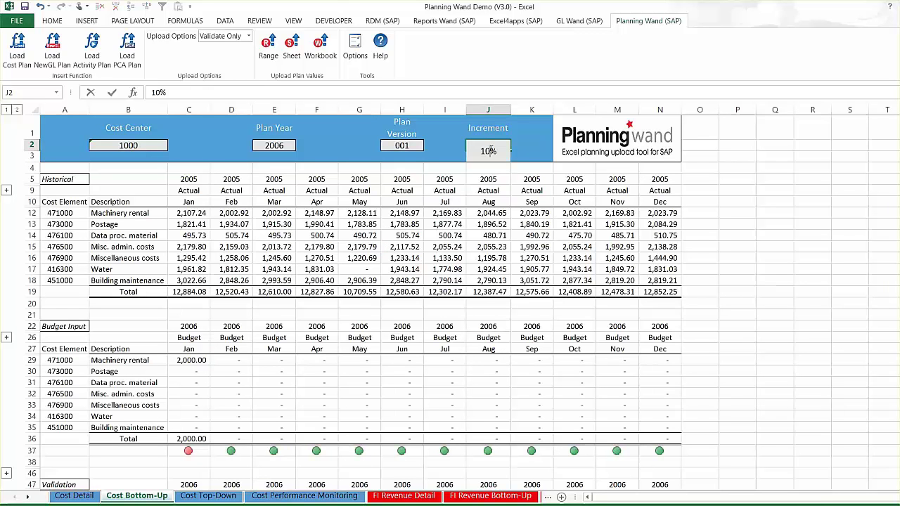
{"action": "key", "text": "Return"}
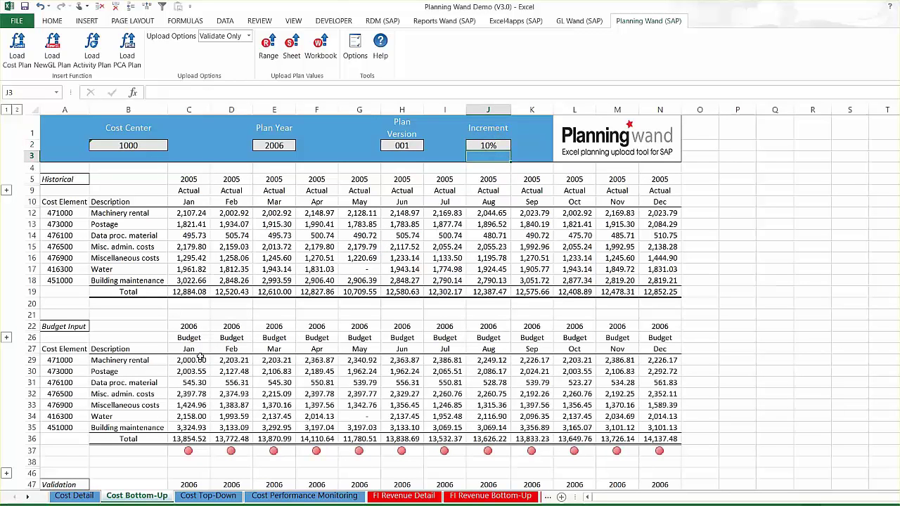
Step: Inspect the formula references of the January check cell C37
{"action": "left_click", "coordinate": [199, 450]}
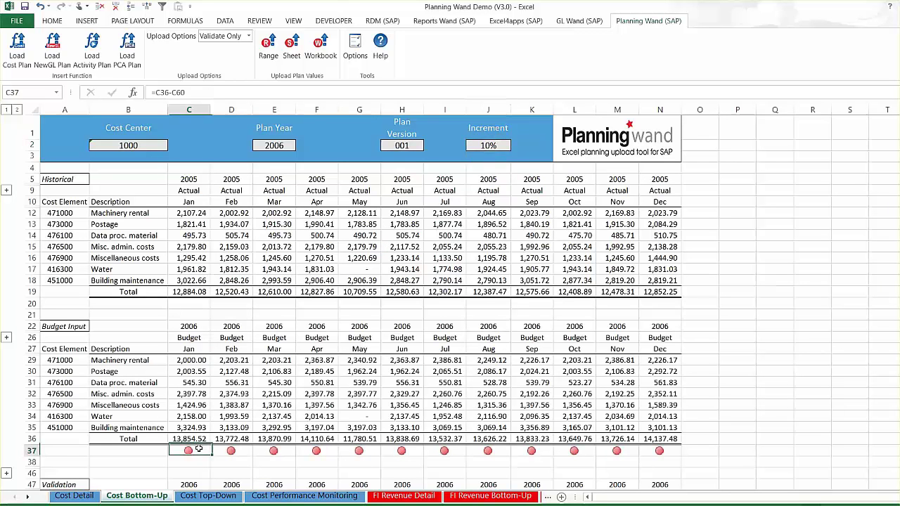
{"action": "scroll", "coordinate": [199, 450], "scroll_direction": "down", "scroll_amount": 4}
{"action": "scroll", "coordinate": [199, 449], "scroll_direction": "down", "scroll_amount": 1}
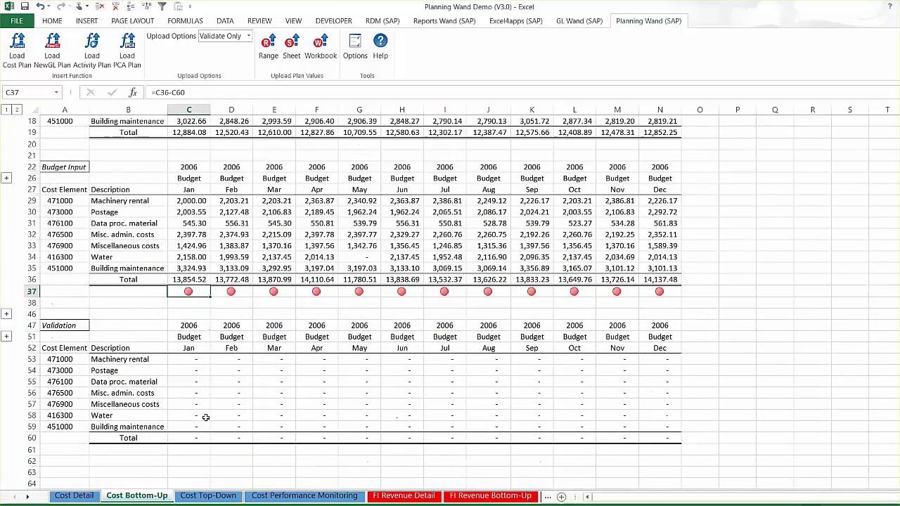
{"action": "left_click", "coordinate": [203, 95]}
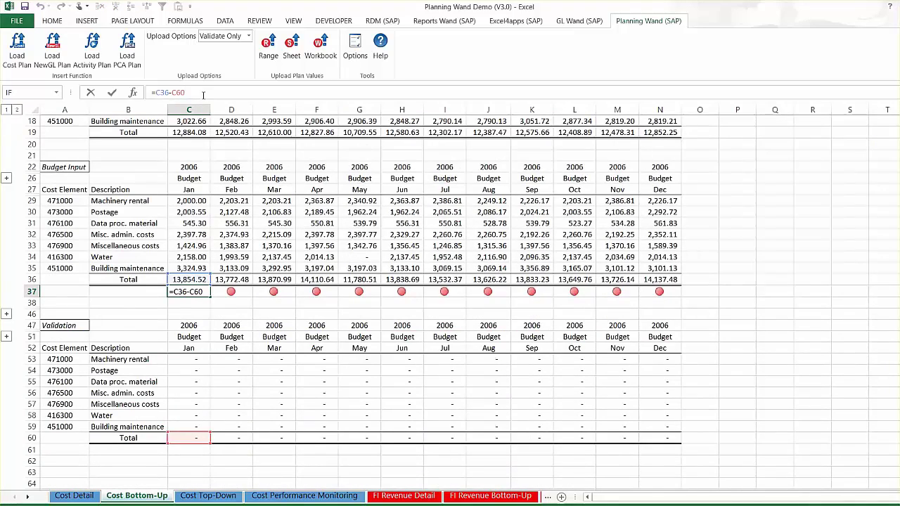
Step: Copy C22:C37 into column O and make O22's year =$E$2+1 (2007)
{"action": "left_click_drag", "start_coordinate": [199, 155], "coordinate": [199, 280]}
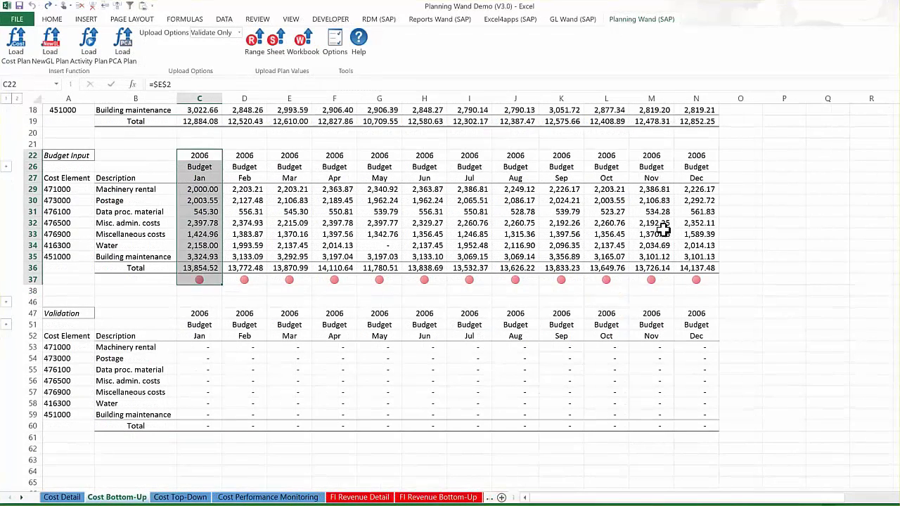
{"action": "left_click_drag", "start_coordinate": [740, 157], "coordinate": [741, 159]}
{"action": "left_click", "coordinate": [742, 159]}
{"action": "left_click", "coordinate": [689, 83]}
{"action": "type", "text": "+1"}
{"action": "key", "text": "Return"}
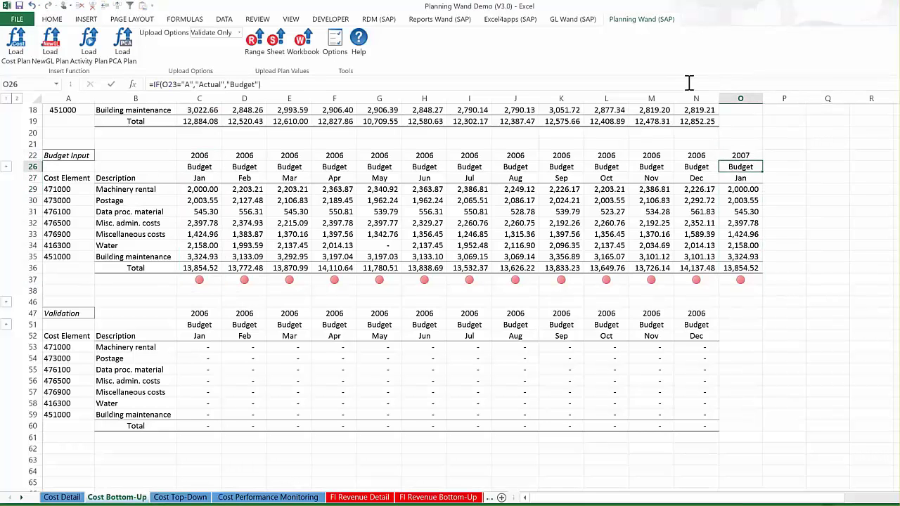
{"action": "left_click_drag", "start_coordinate": [740, 156], "coordinate": [885, 289]}
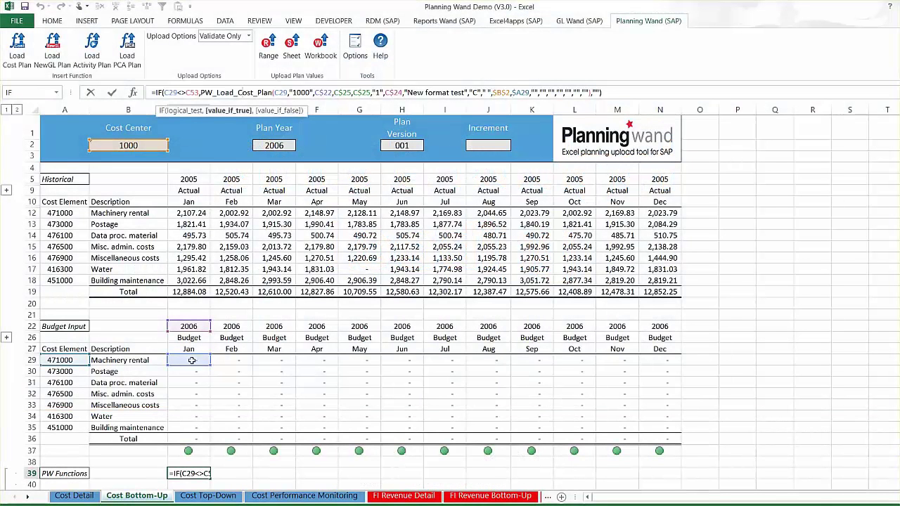
Step: Insert a Load Cost Plan function in cell P26 and review its raw arguments
{"action": "key", "text": "Escape"}
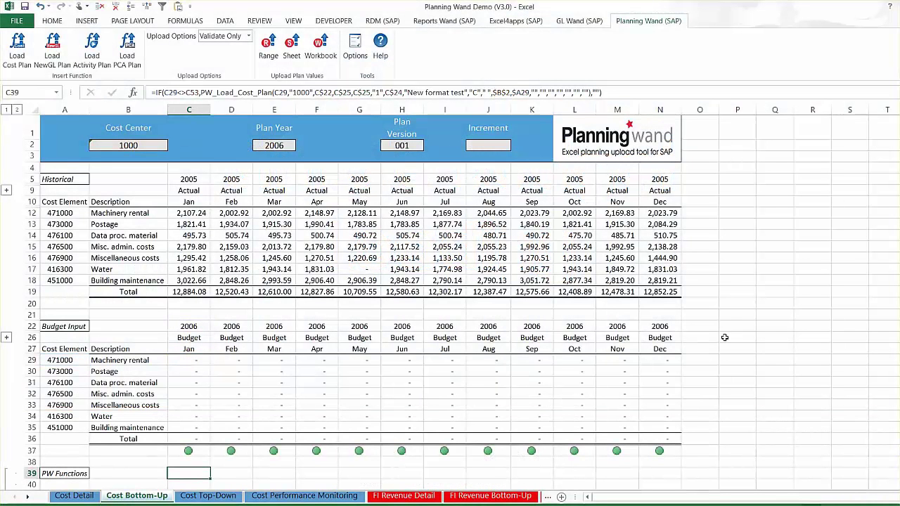
{"action": "left_click", "coordinate": [726, 337]}
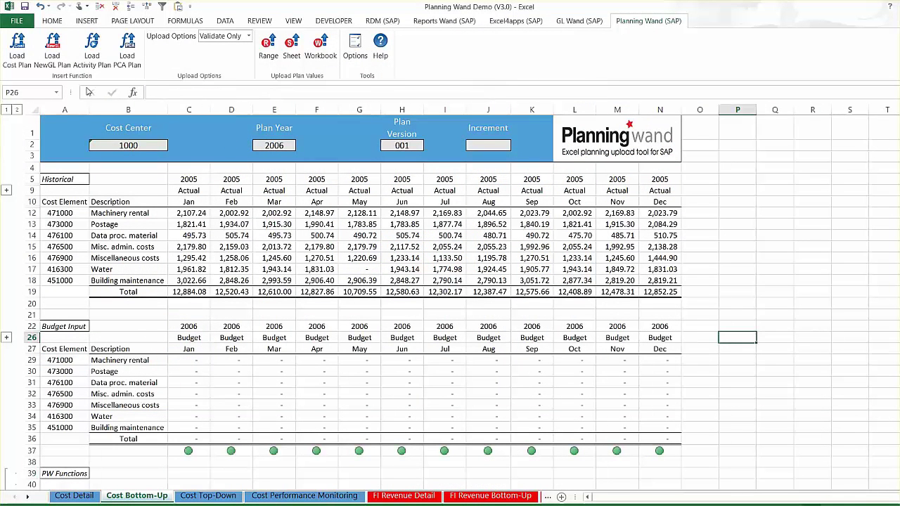
{"action": "left_click", "coordinate": [19, 48]}
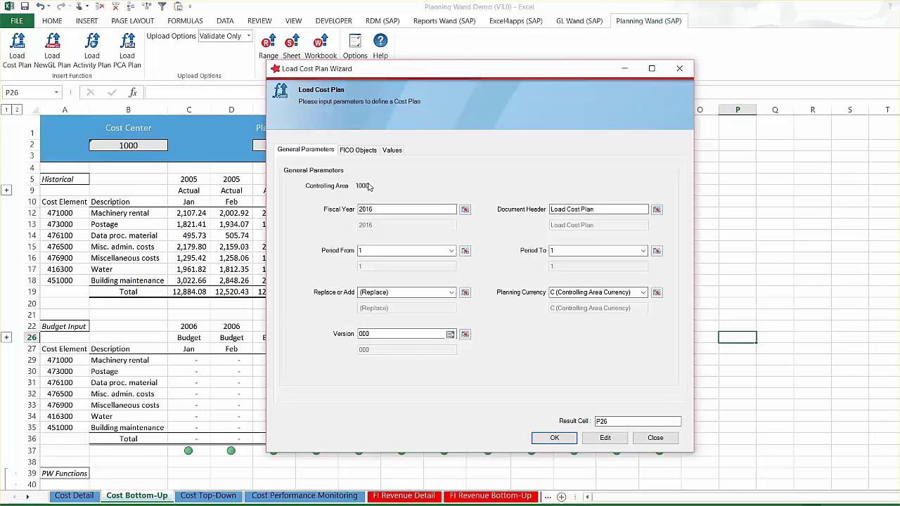
{"action": "left_click", "coordinate": [592, 438]}
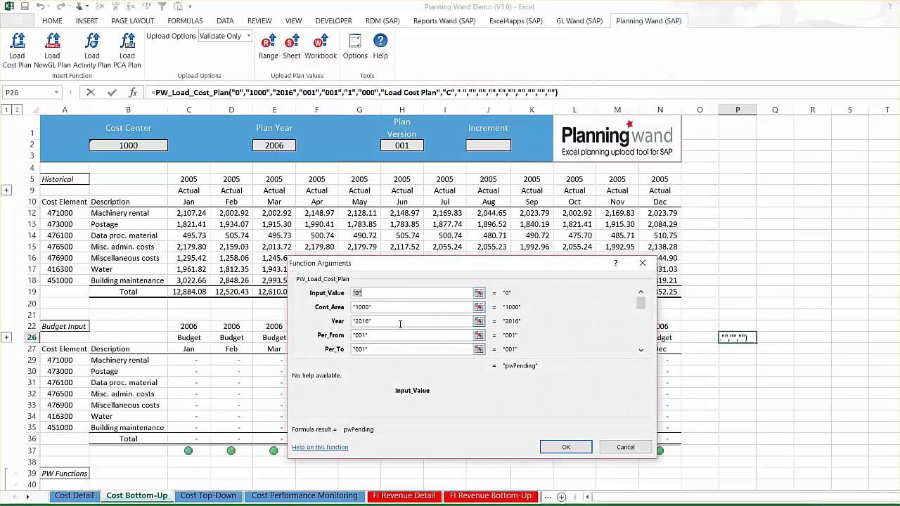
{"action": "left_click", "coordinate": [621, 446]}
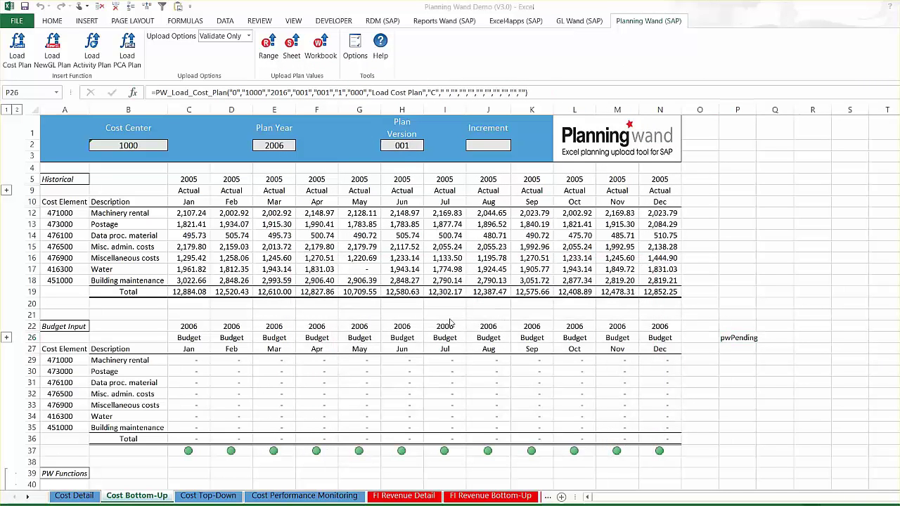
Step: Review the function's FICO objects and values, keeping distribution key 1 (Equal), and confirm
{"action": "left_click", "coordinate": [17, 55]}
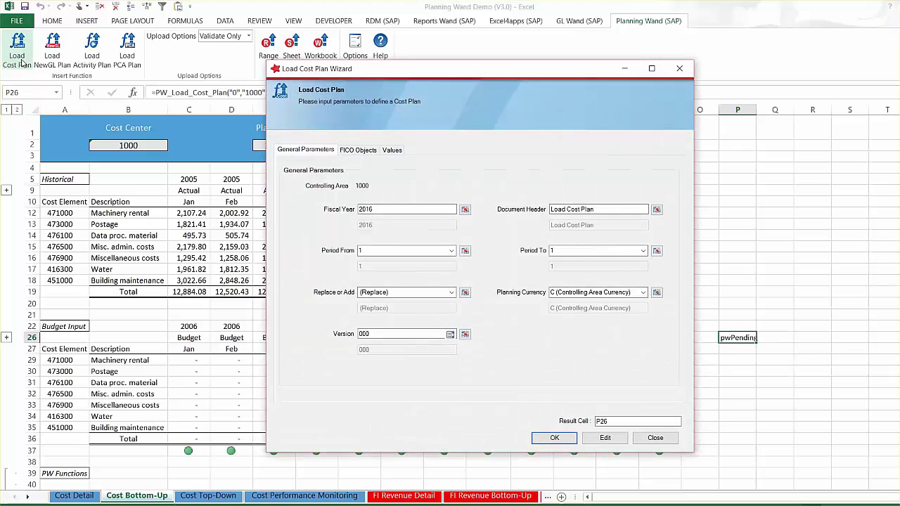
{"action": "left_click", "coordinate": [359, 150]}
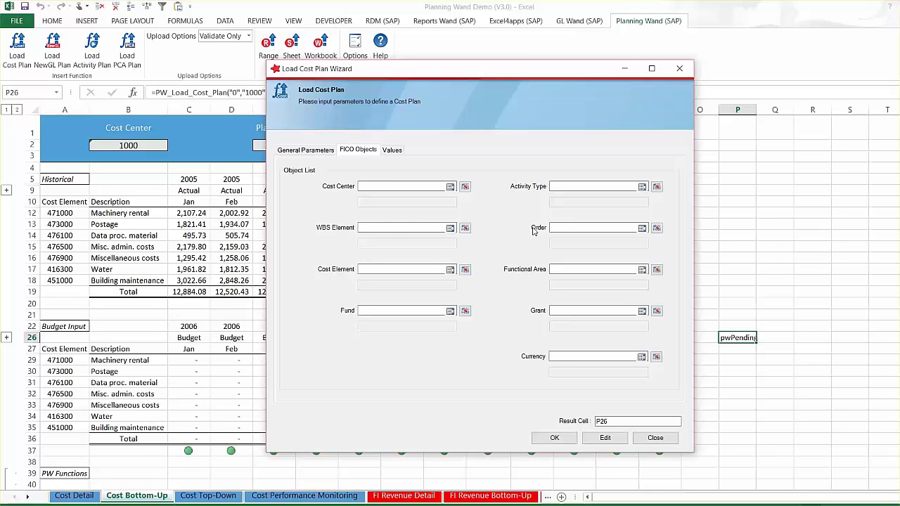
{"action": "left_click", "coordinate": [393, 152]}
{"action": "left_click", "coordinate": [642, 187]}
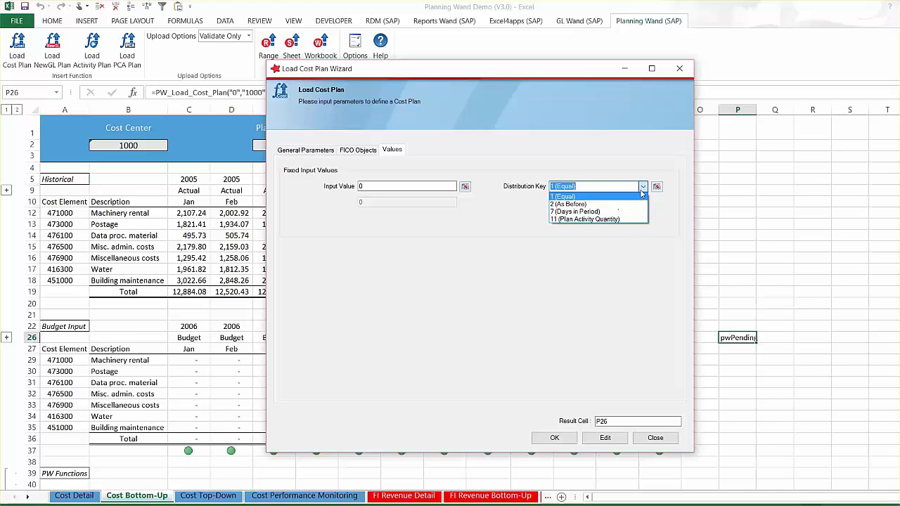
{"action": "left_click", "coordinate": [642, 188]}
{"action": "left_click", "coordinate": [554, 437]}
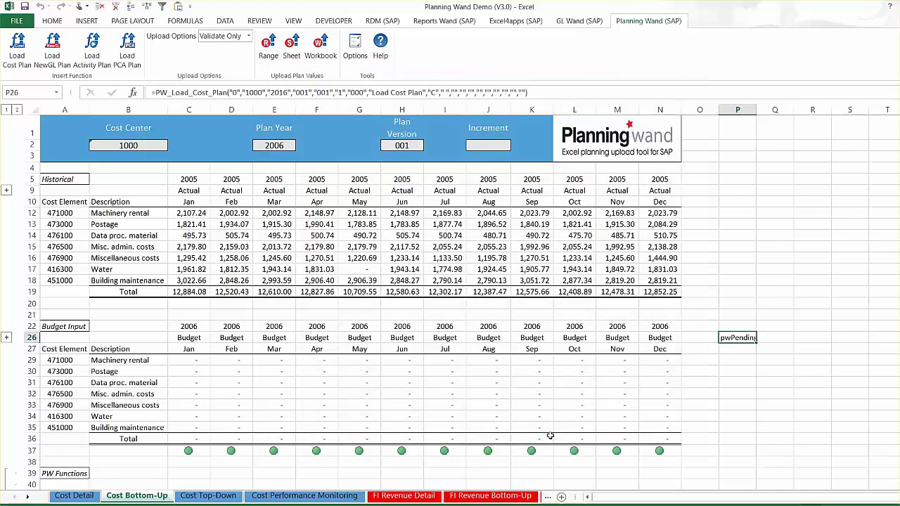
Step: Insert a Load NewGL Plan formula for GL account 1000 into cell Q26
{"action": "left_click", "coordinate": [772, 338]}
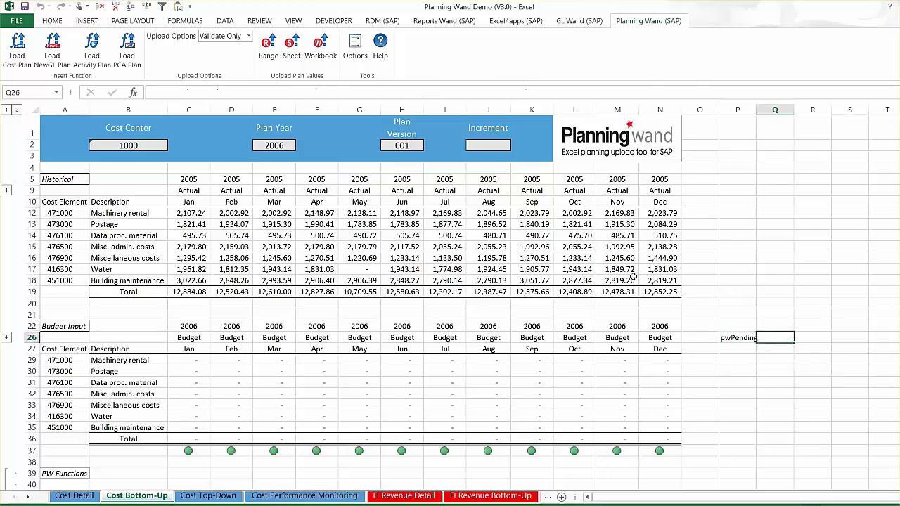
{"action": "left_click", "coordinate": [55, 54]}
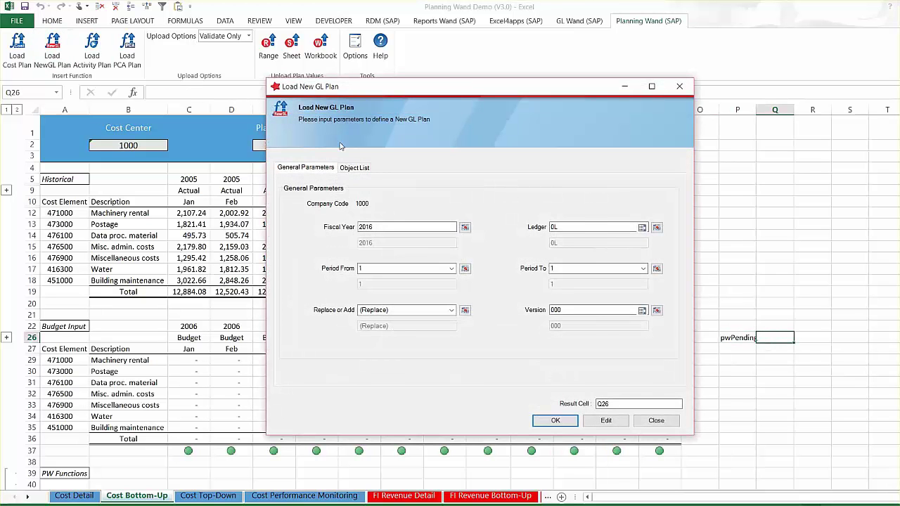
{"action": "left_click", "coordinate": [354, 168]}
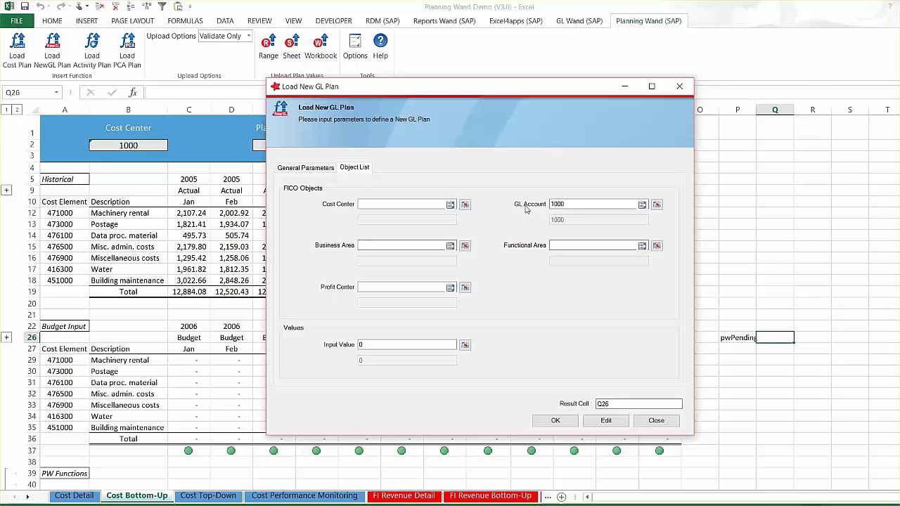
{"action": "left_click", "coordinate": [571, 419]}
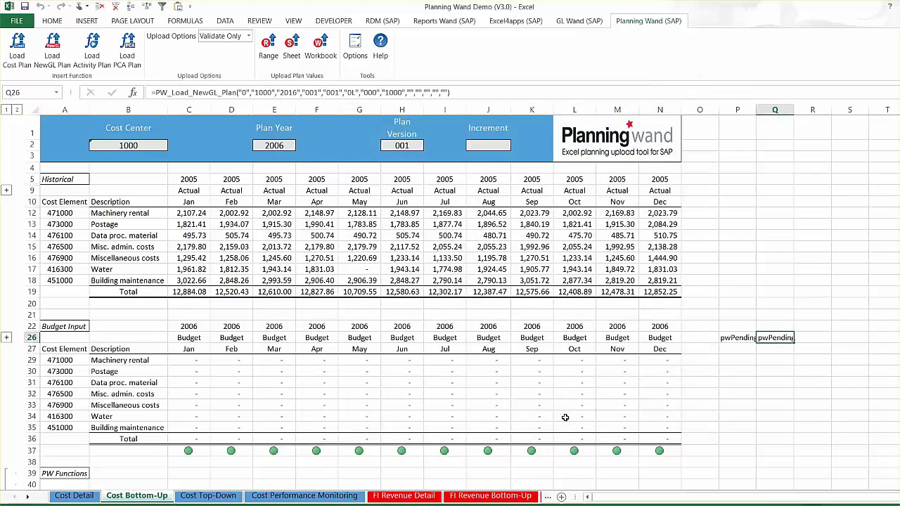
{"action": "left_click", "coordinate": [796, 340]}
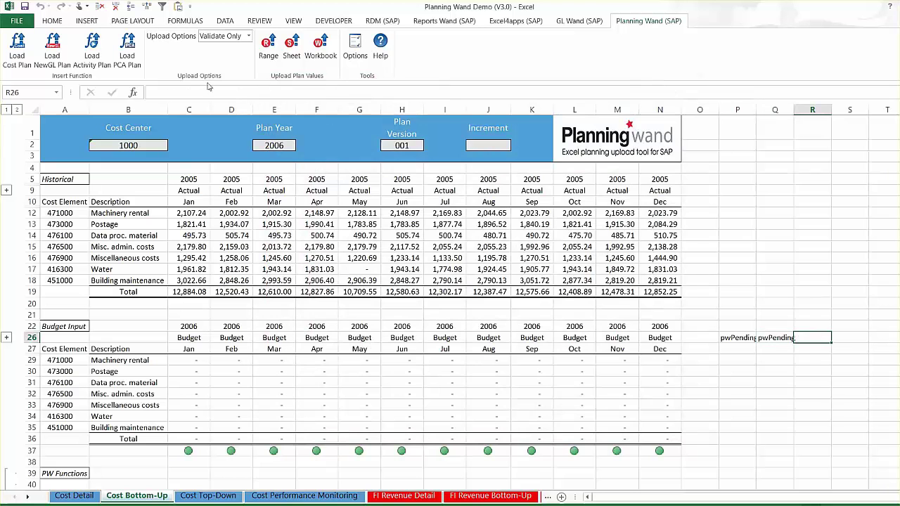
Step: Insert a Load Activity Plan formula into R26 after reviewing its quantity, price and cost center fields
{"action": "left_click", "coordinate": [92, 48]}
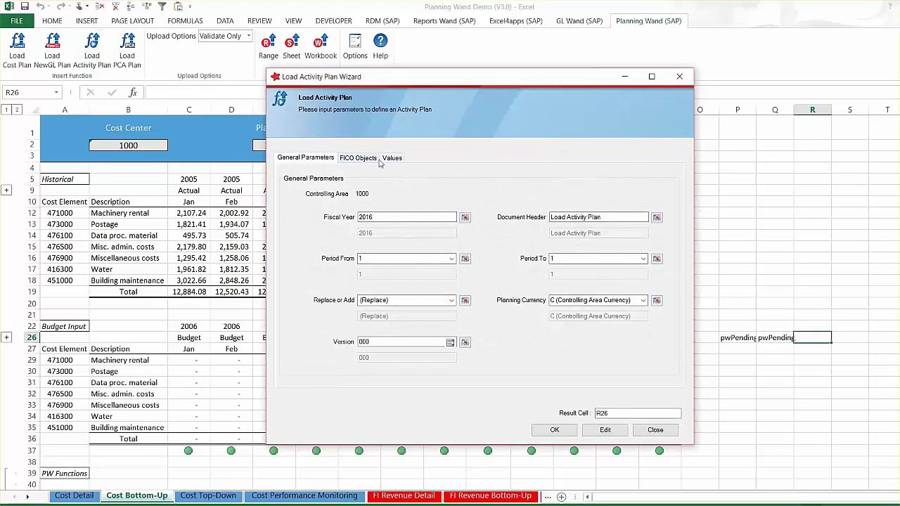
{"action": "left_click", "coordinate": [385, 158]}
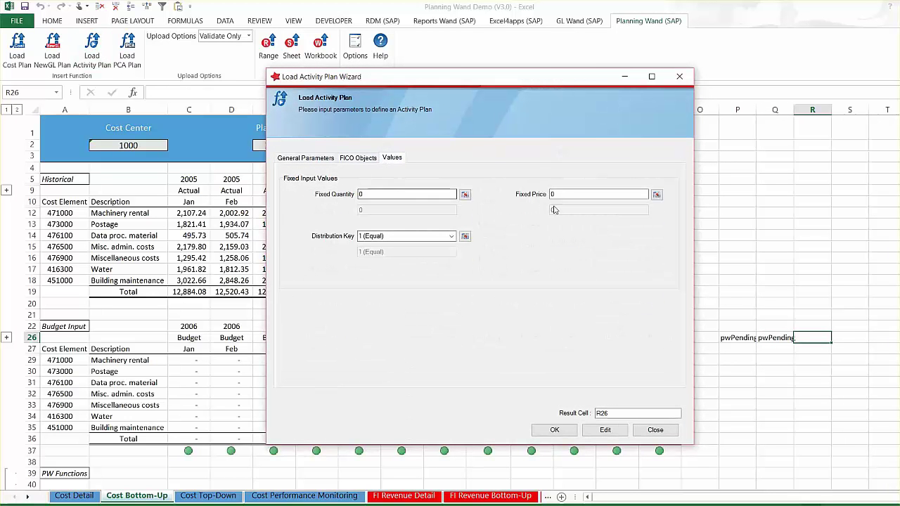
{"action": "left_click", "coordinate": [363, 159]}
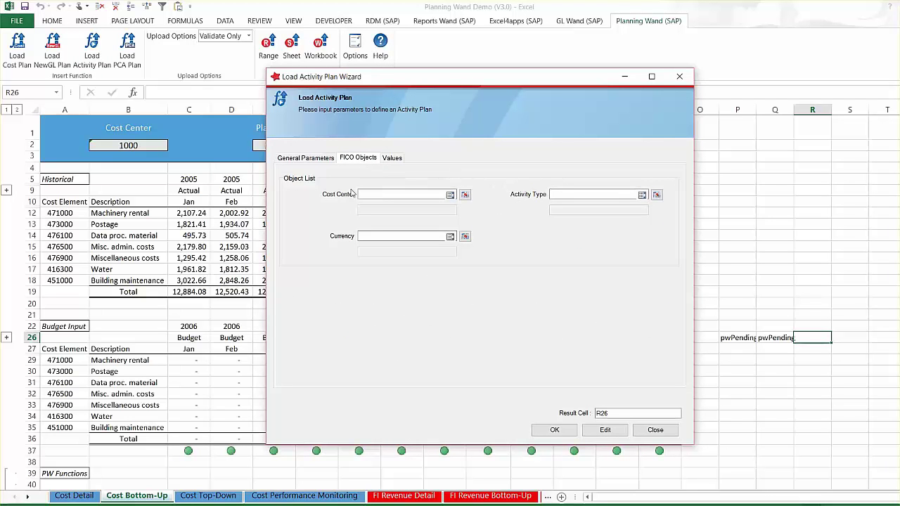
{"action": "left_click", "coordinate": [554, 430]}
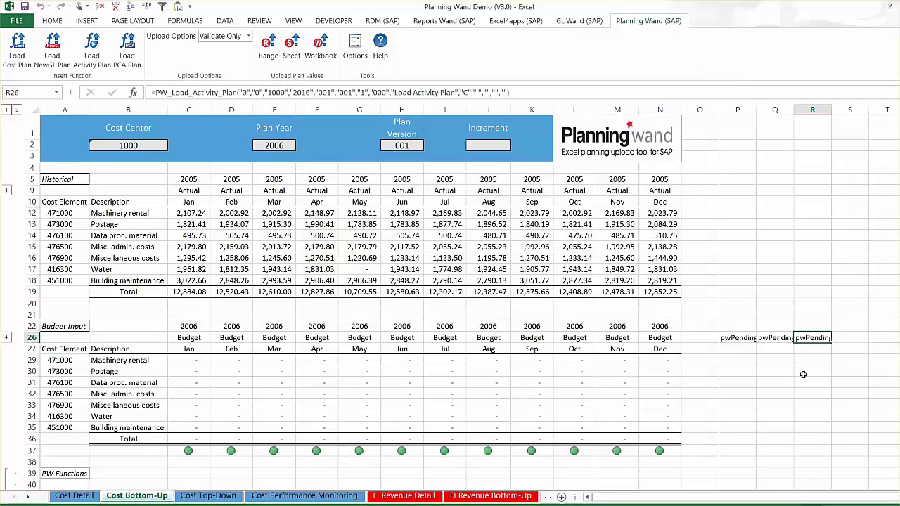
Step: Insert a Load PCA Plan formula for GL account 1000 into cell S26
{"action": "left_click", "coordinate": [861, 337]}
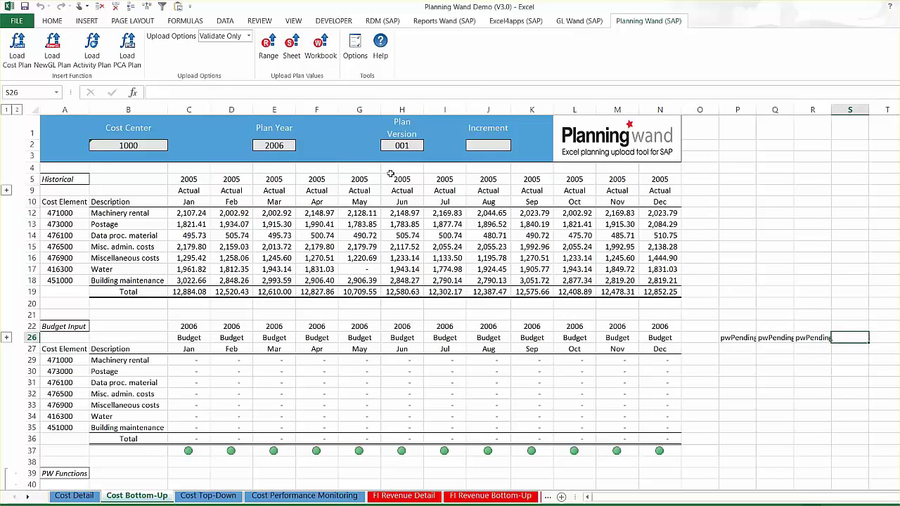
{"action": "left_click", "coordinate": [126, 55]}
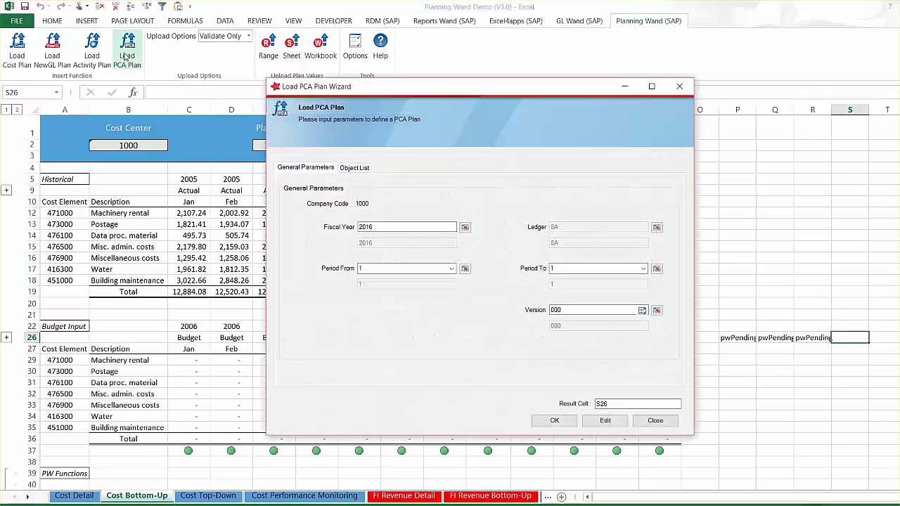
{"action": "left_click", "coordinate": [355, 168]}
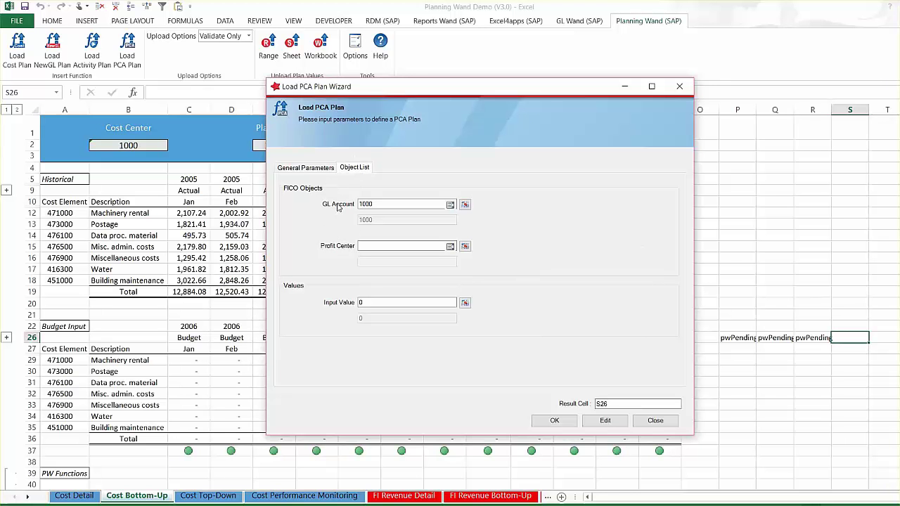
{"action": "left_click", "coordinate": [553, 421]}
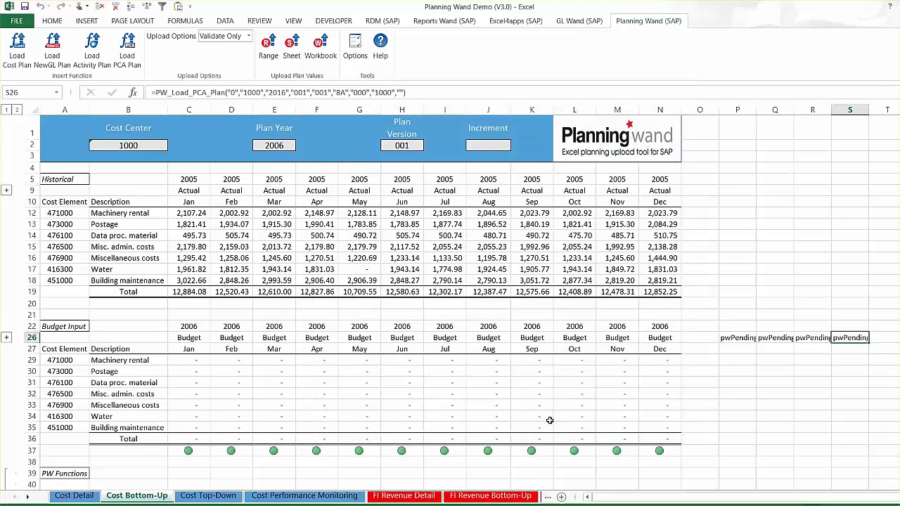
{"action": "scroll", "coordinate": [548, 419], "scroll_direction": "down", "scroll_amount": 5}
Step: Set Plan Year to 2004, validate the sheet, and read the locked-period message in row 39
{"action": "left_click", "coordinate": [280, 156]}
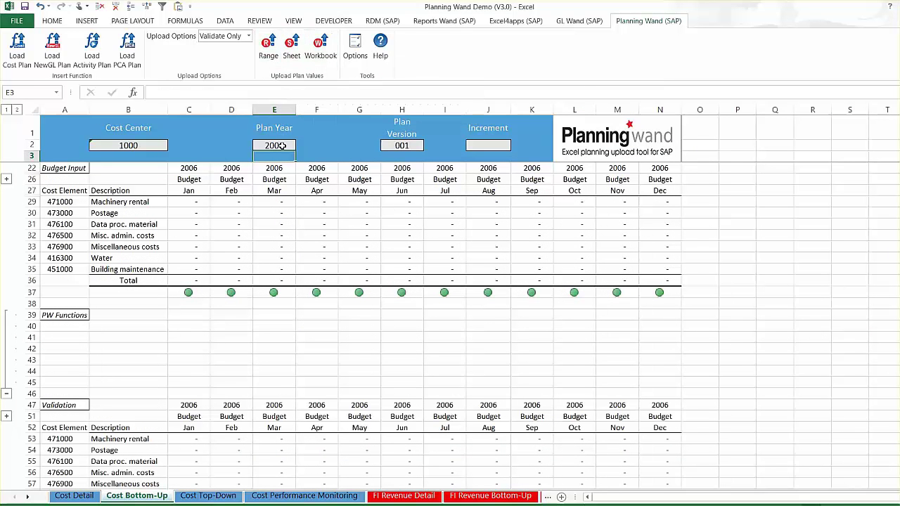
{"action": "type", "text": "2004"}
{"action": "key", "text": "Return"}
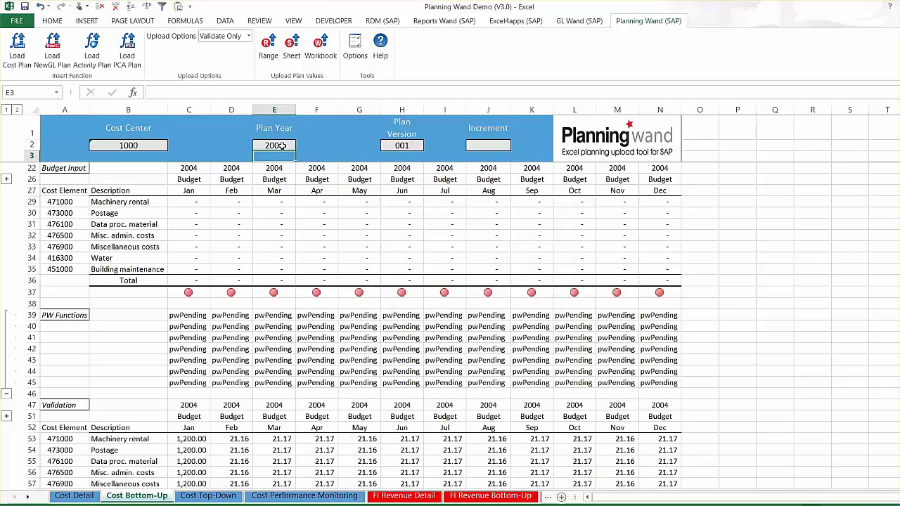
{"action": "left_click", "coordinate": [288, 49]}
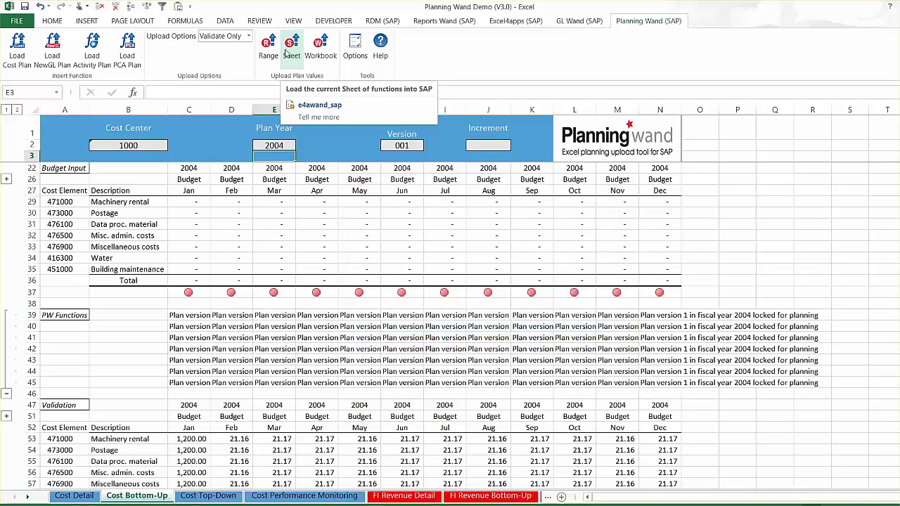
{"action": "left_click_drag", "start_coordinate": [680, 318], "coordinate": [800, 321]}
{"action": "left_click", "coordinate": [281, 145]}
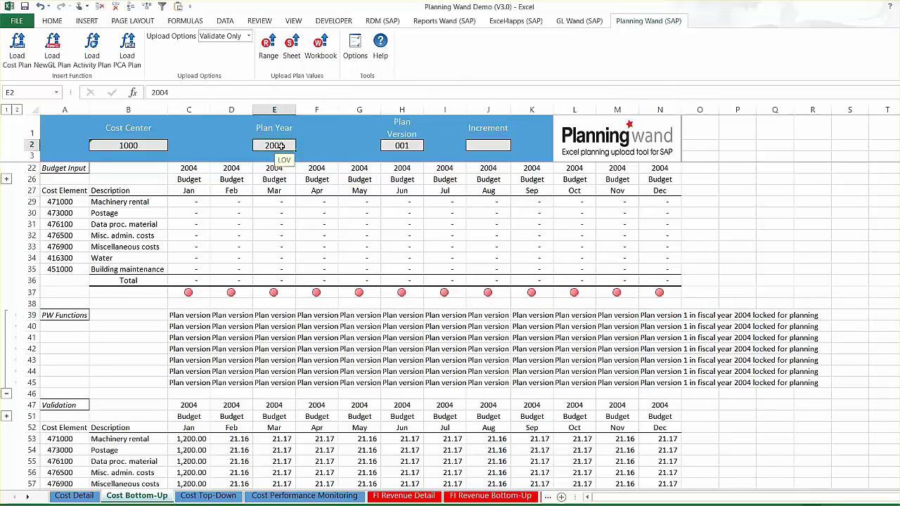
Step: Restore Plan Year 2006, enter the Increment percentage in J2, and confirm the user options
{"action": "type", "text": "2006"}
{"action": "key", "text": "Return"}
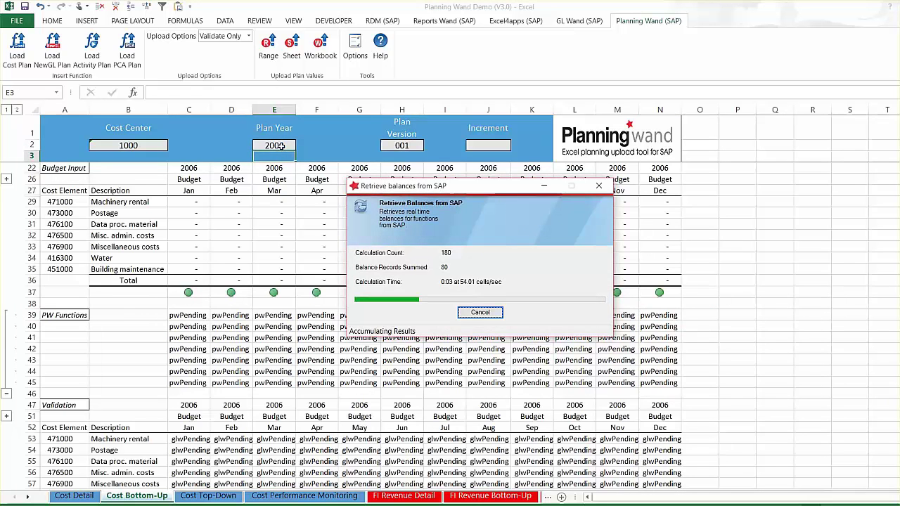
{"action": "left_click", "coordinate": [488, 145]}
{"action": "type", "text": "15%"}
{"action": "key", "text": "Return"}
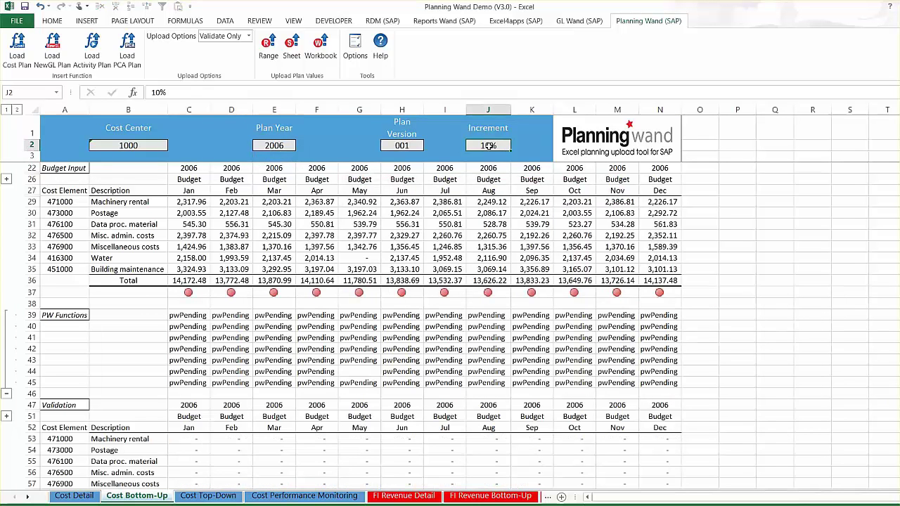
{"action": "left_click", "coordinate": [355, 56]}
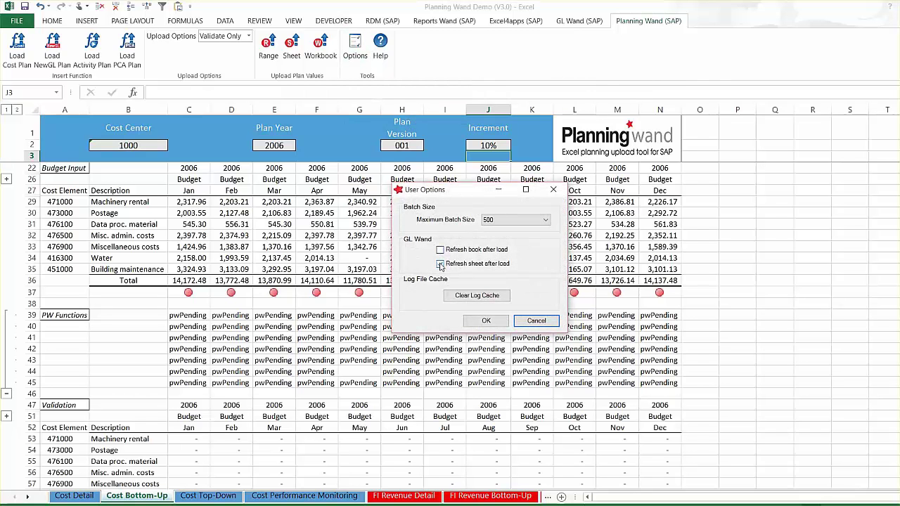
{"action": "left_click", "coordinate": [486, 321]}
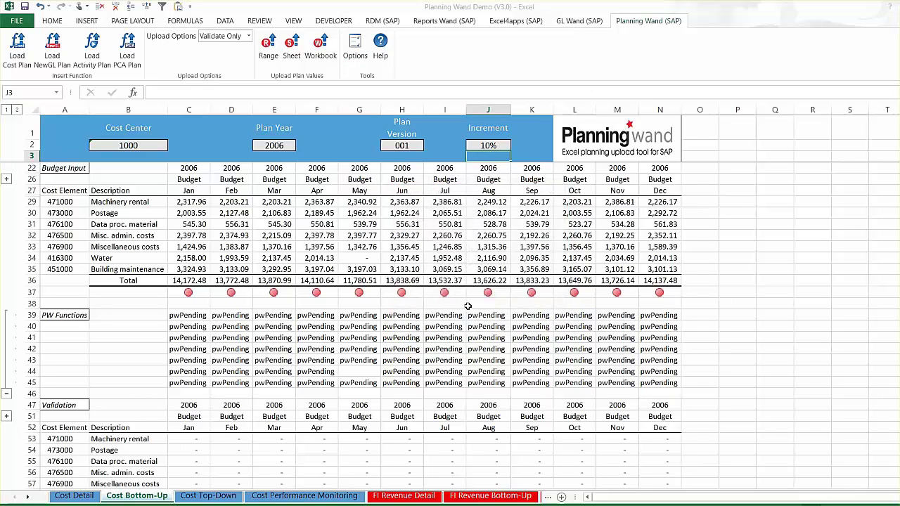
Step: Switch the upload option to Validate and Post and upload the sheet's plan values
{"action": "left_click", "coordinate": [248, 36]}
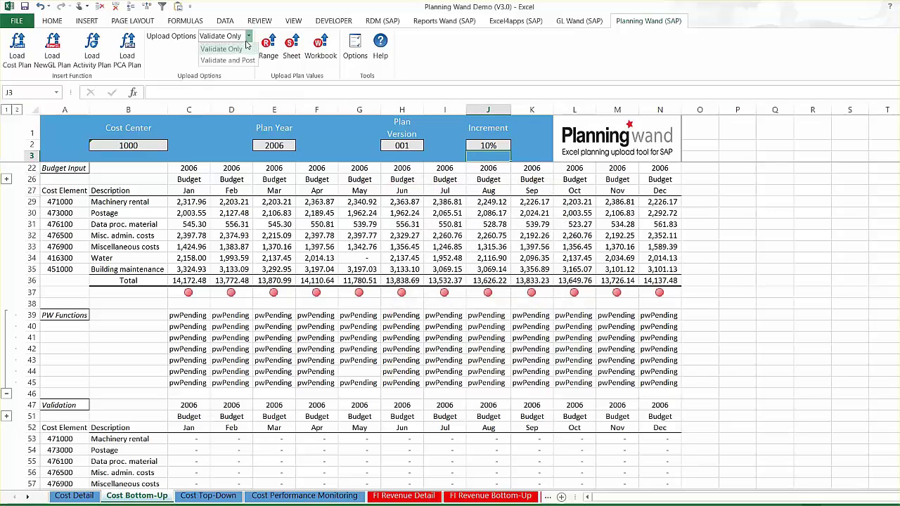
{"action": "left_click", "coordinate": [247, 62]}
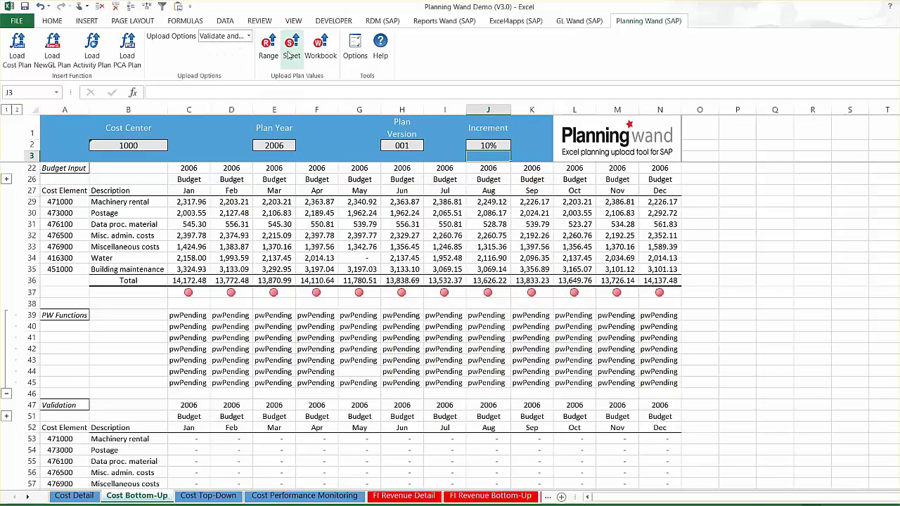
{"action": "left_click", "coordinate": [292, 56]}
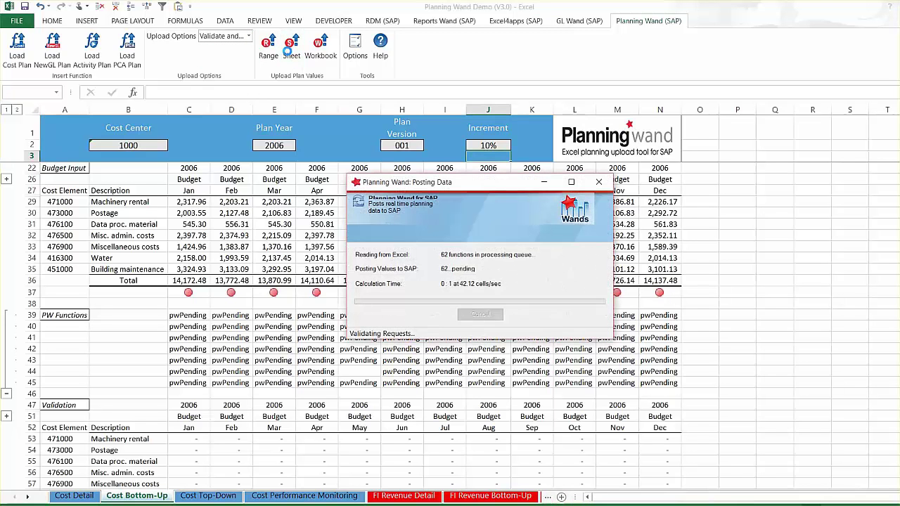